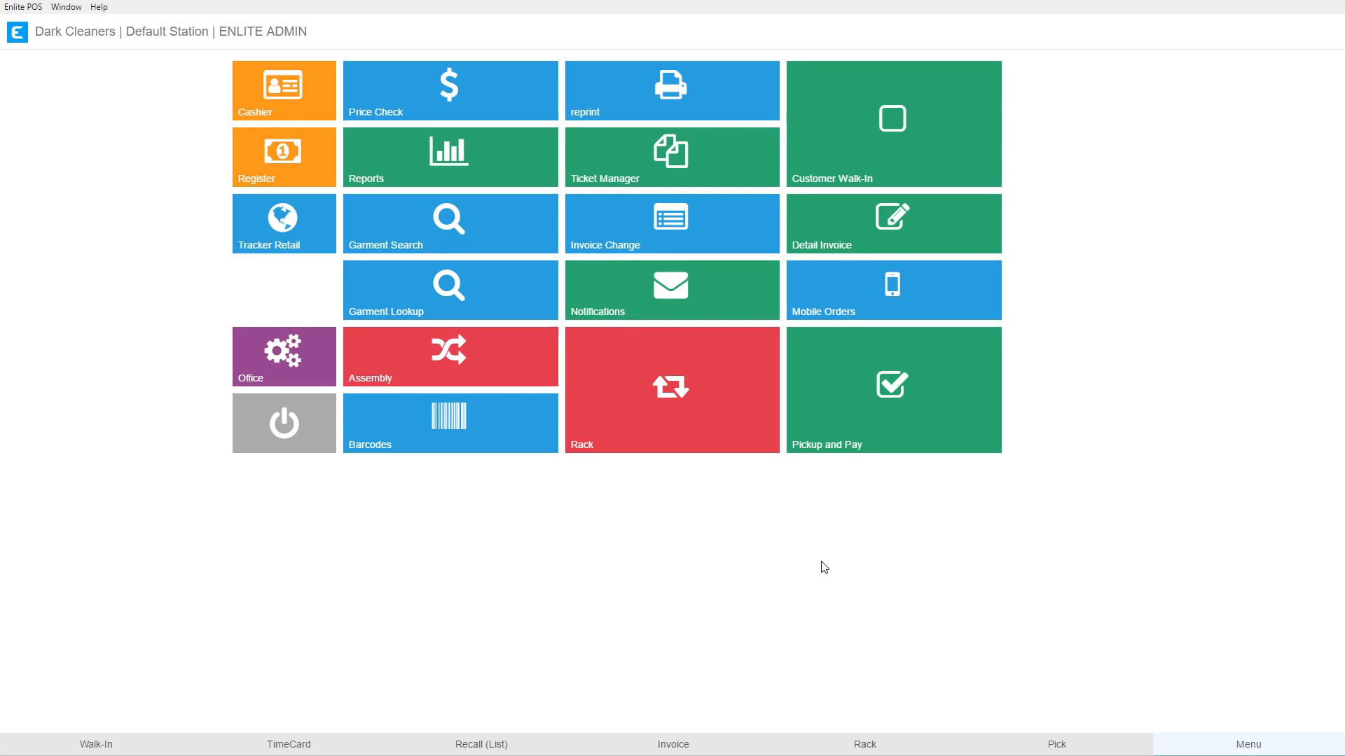
# Start serving a walk-in customer and sign in with the employee PIN.
pyautogui.click(835, 153)
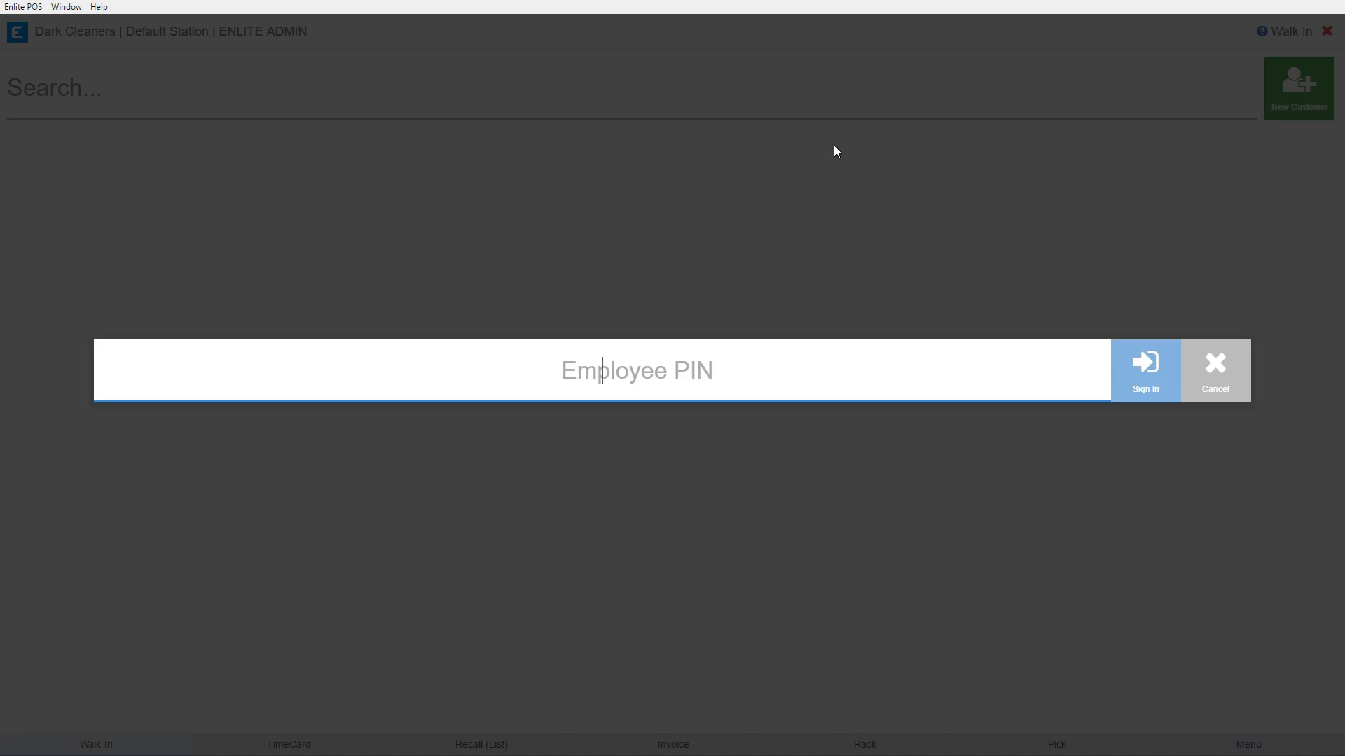
pyautogui.write('1234')
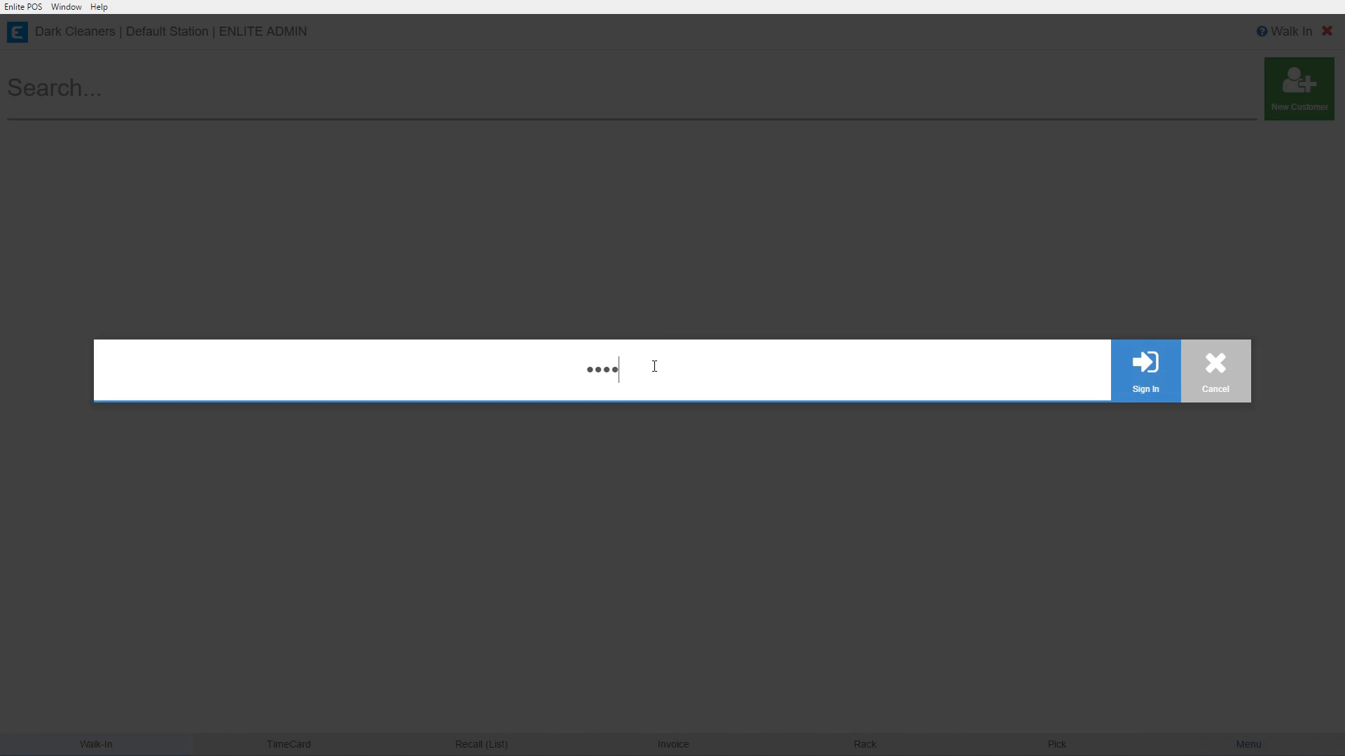
pyautogui.press('Return')
# Search for the customer by name and dismiss the 1315.10 Membership Points notice.
pyautogui.write('jack')
pyautogui.press('Return')
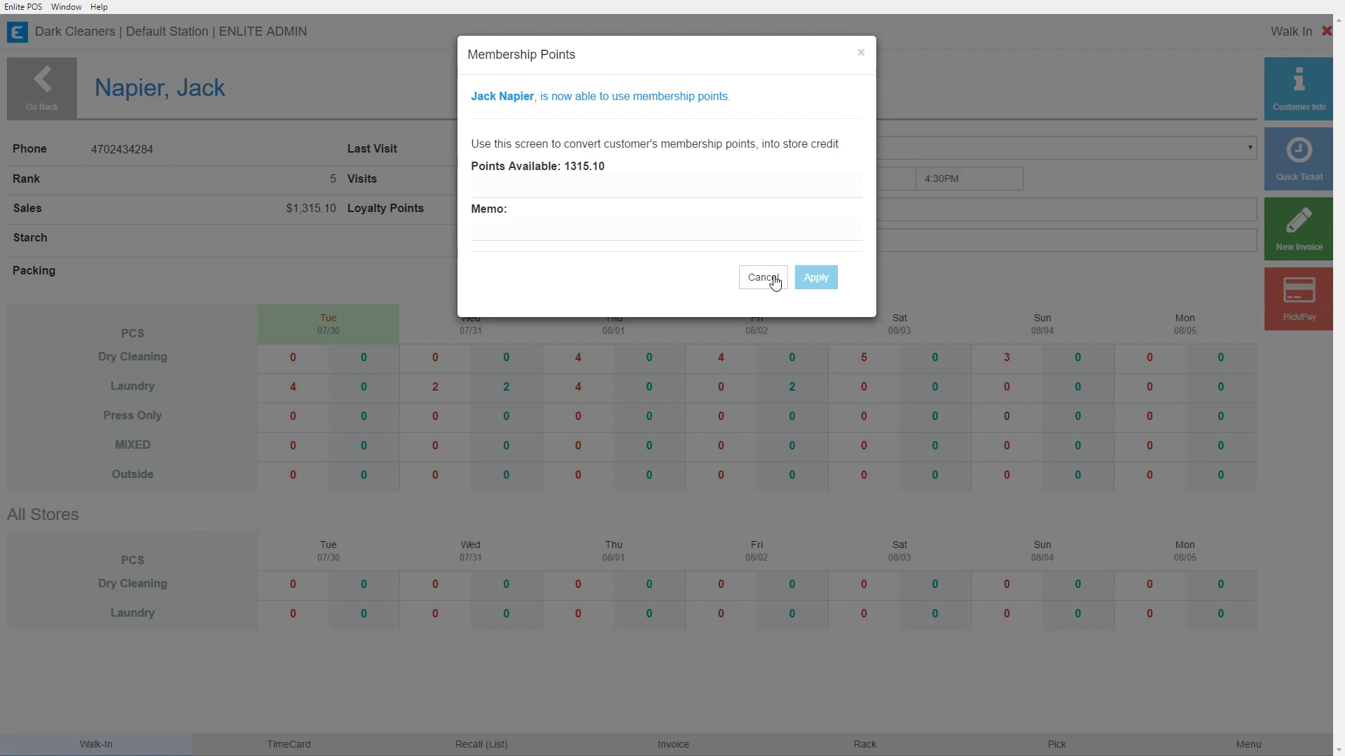
pyautogui.click(776, 277)
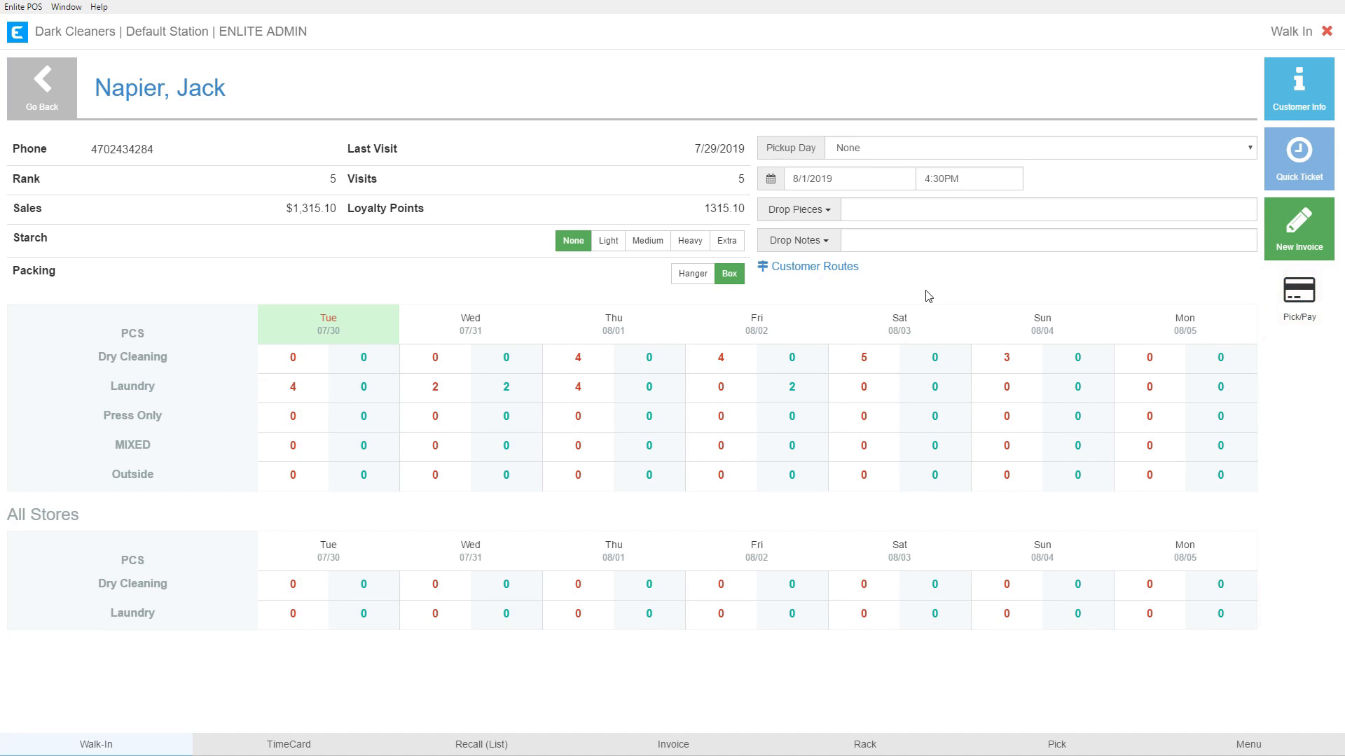
# Open the customer's Pick & Pay screen ($6.70 due), then return to the main menu.
pyautogui.click(1293, 301)
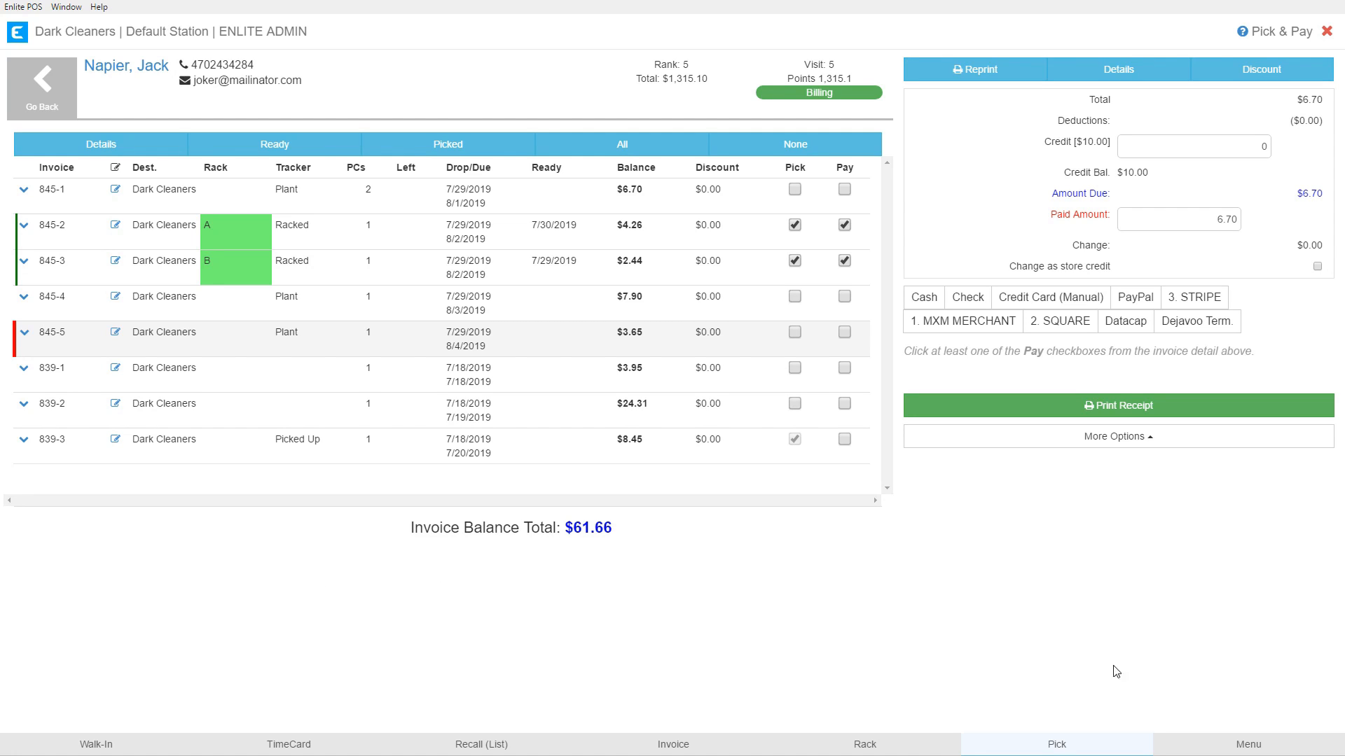
pyautogui.click(1216, 750)
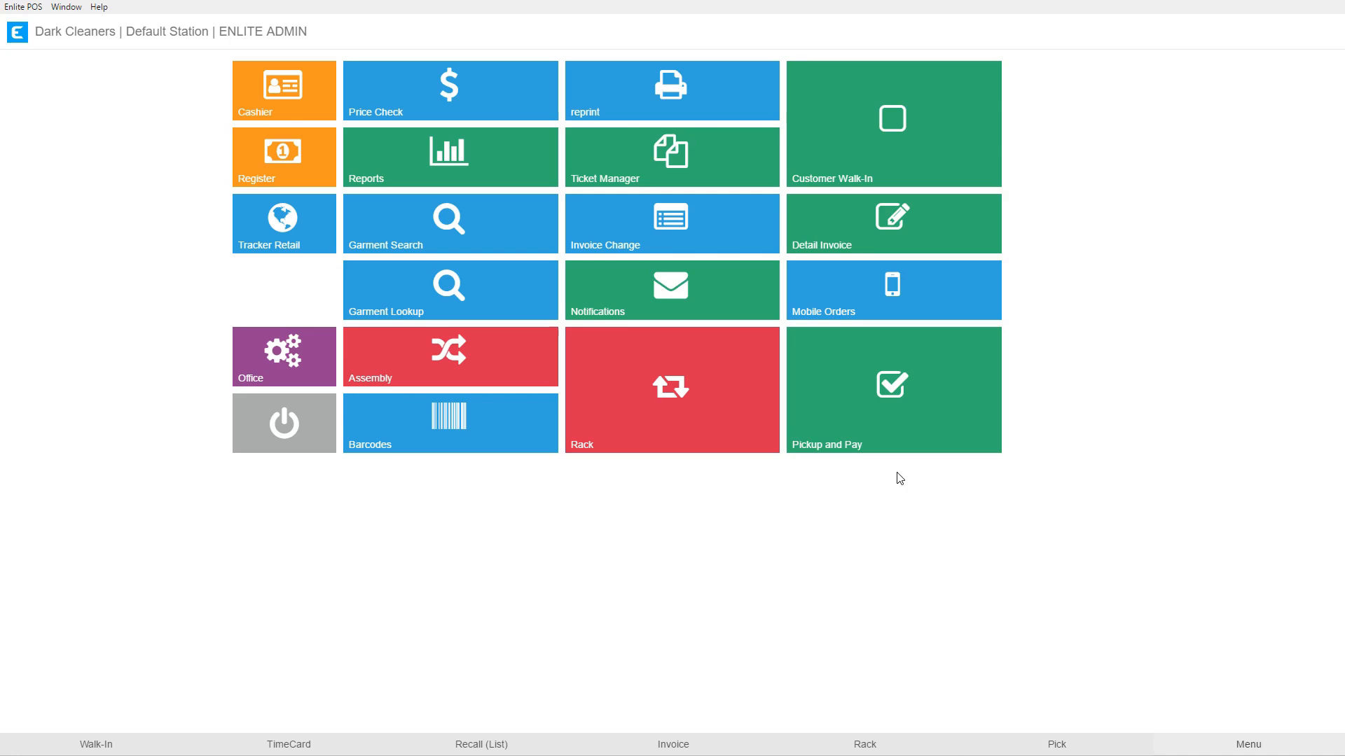
# Open Pickup and Pay, sign in with the employee PIN, and load the customer's invoices.
pyautogui.click(862, 416)
pyautogui.write('1234')
pyautogui.press('Return')
pyautogui.write('jack')
pyautogui.press('Return')
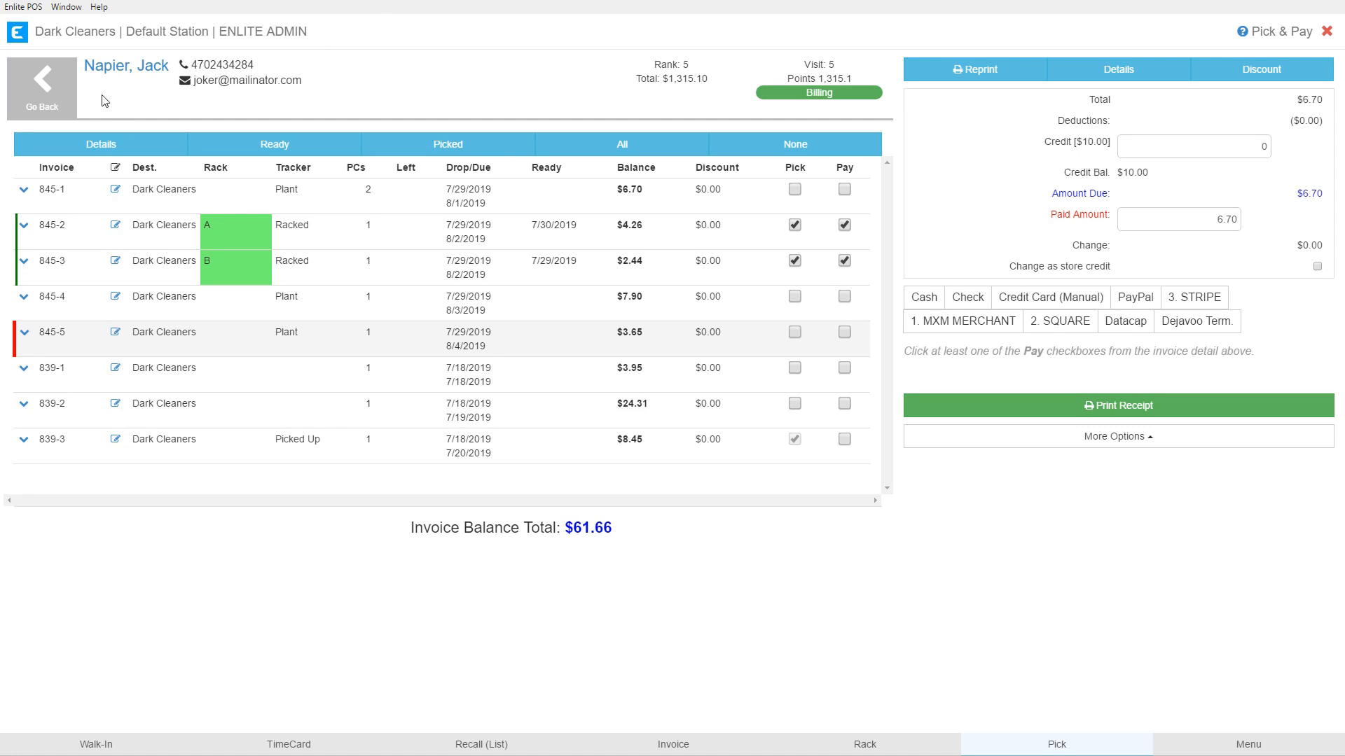
pyautogui.moveTo(85, 65); pyautogui.dragTo(169, 68)
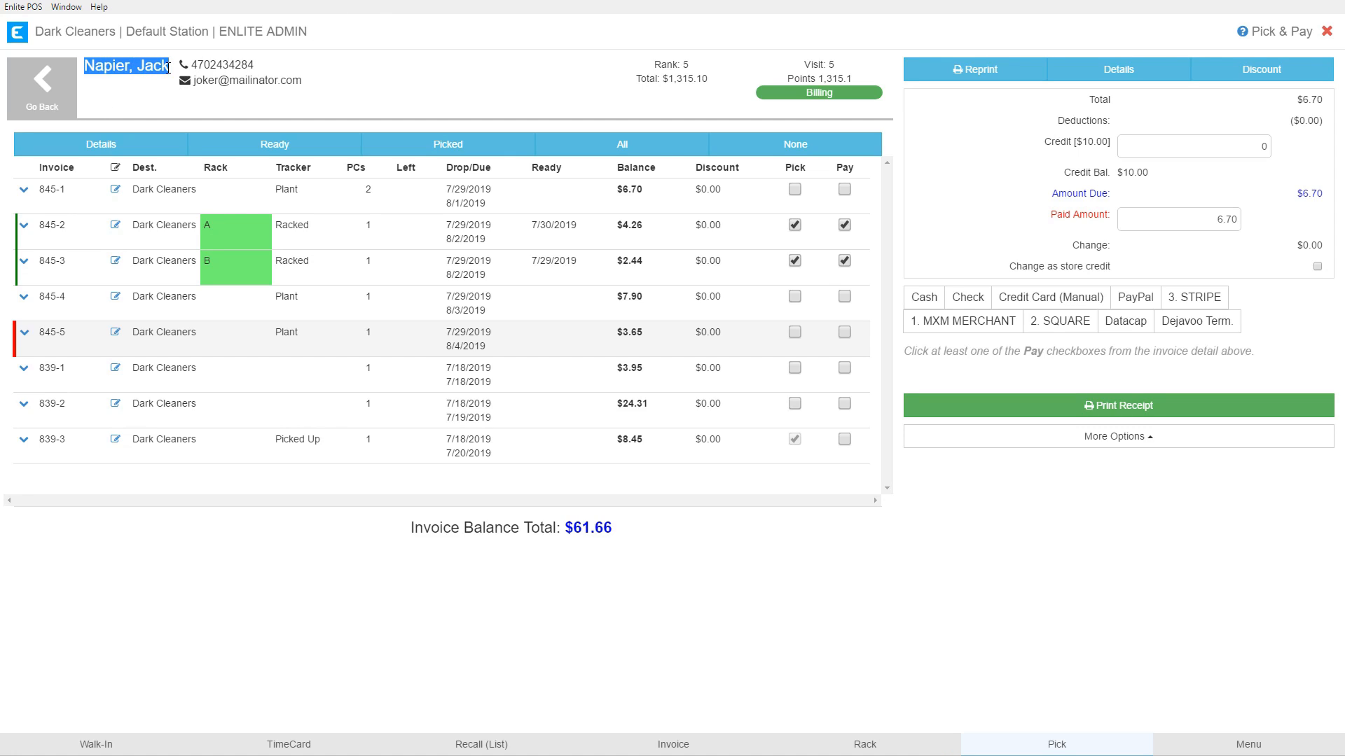
pyautogui.click(141, 105)
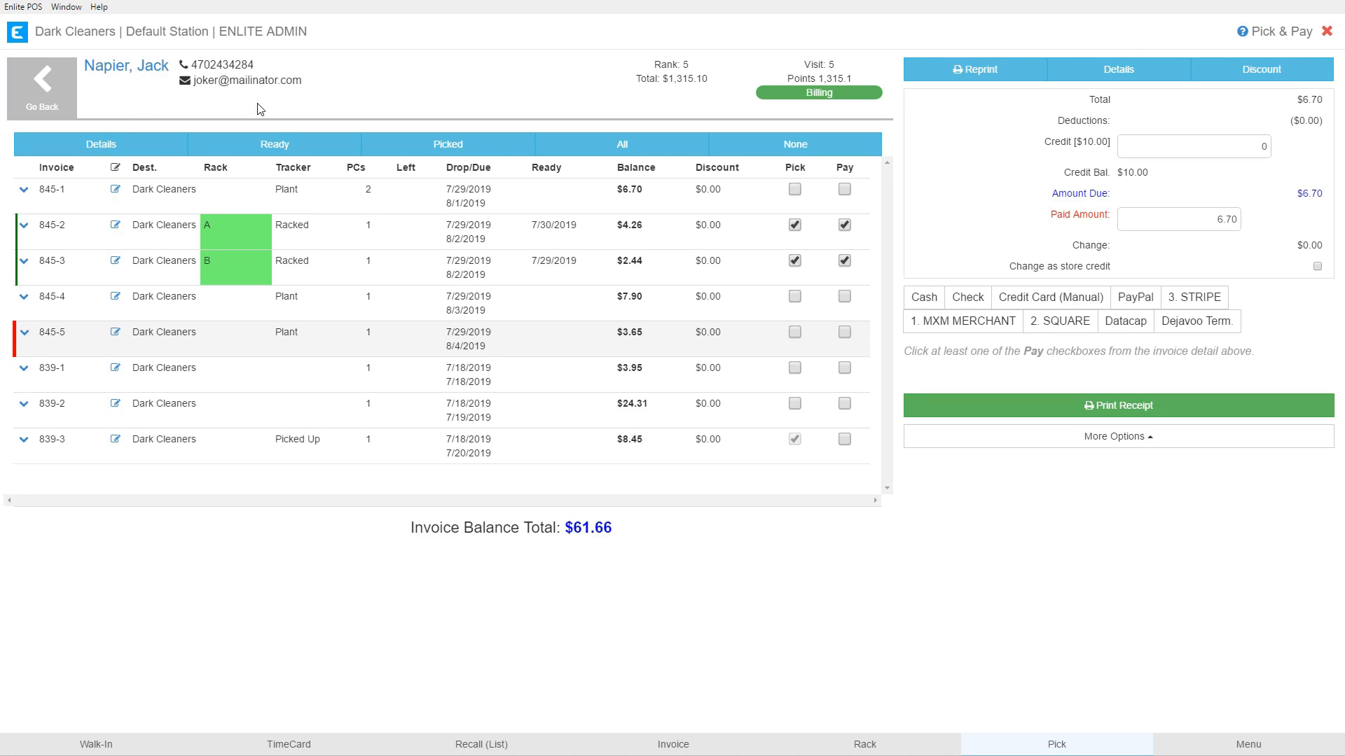
pyautogui.moveTo(648, 67); pyautogui.dragTo(681, 65)
pyautogui.click(616, 76)
pyautogui.moveTo(803, 65); pyautogui.dragTo(832, 65)
pyautogui.moveTo(633, 79); pyautogui.dragTo(713, 89)
pyautogui.moveTo(765, 77); pyautogui.dragTo(853, 79)
pyautogui.click(779, 97)
pyautogui.click(85, 199)
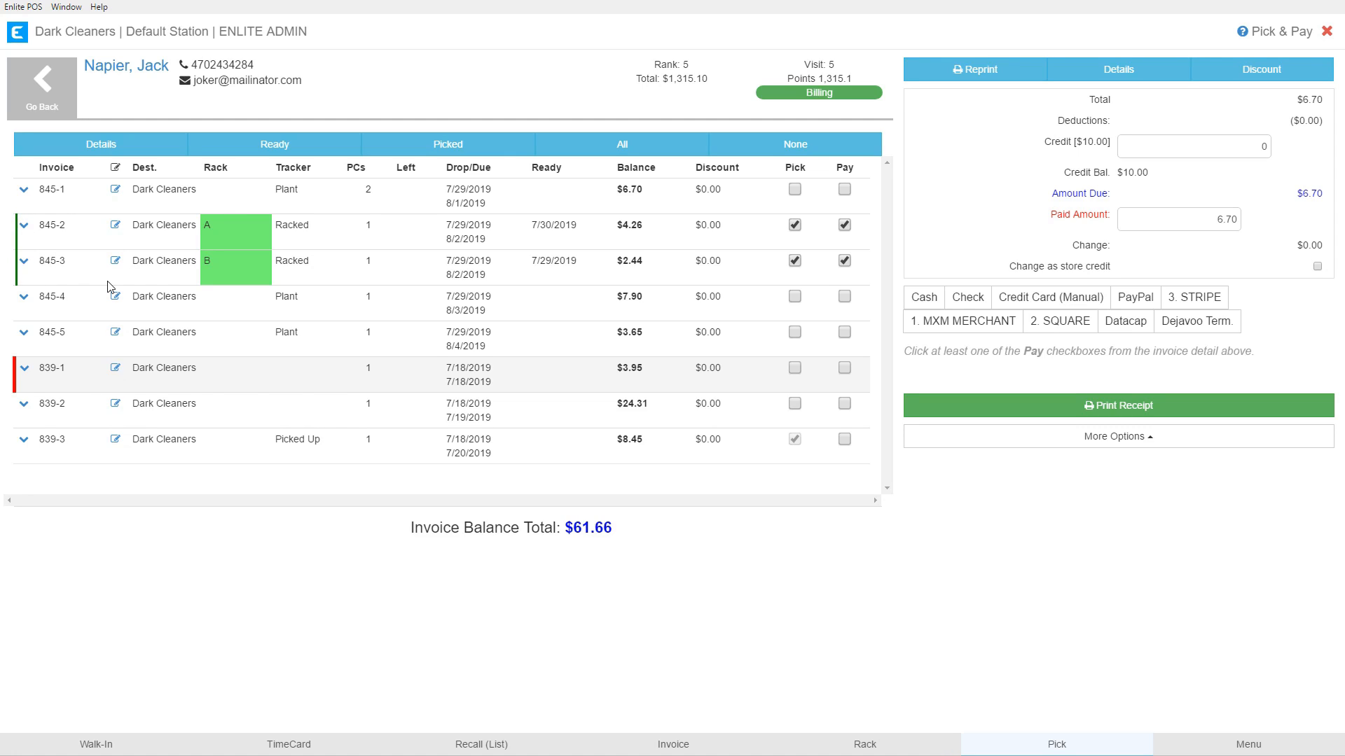
pyautogui.click(177, 276)
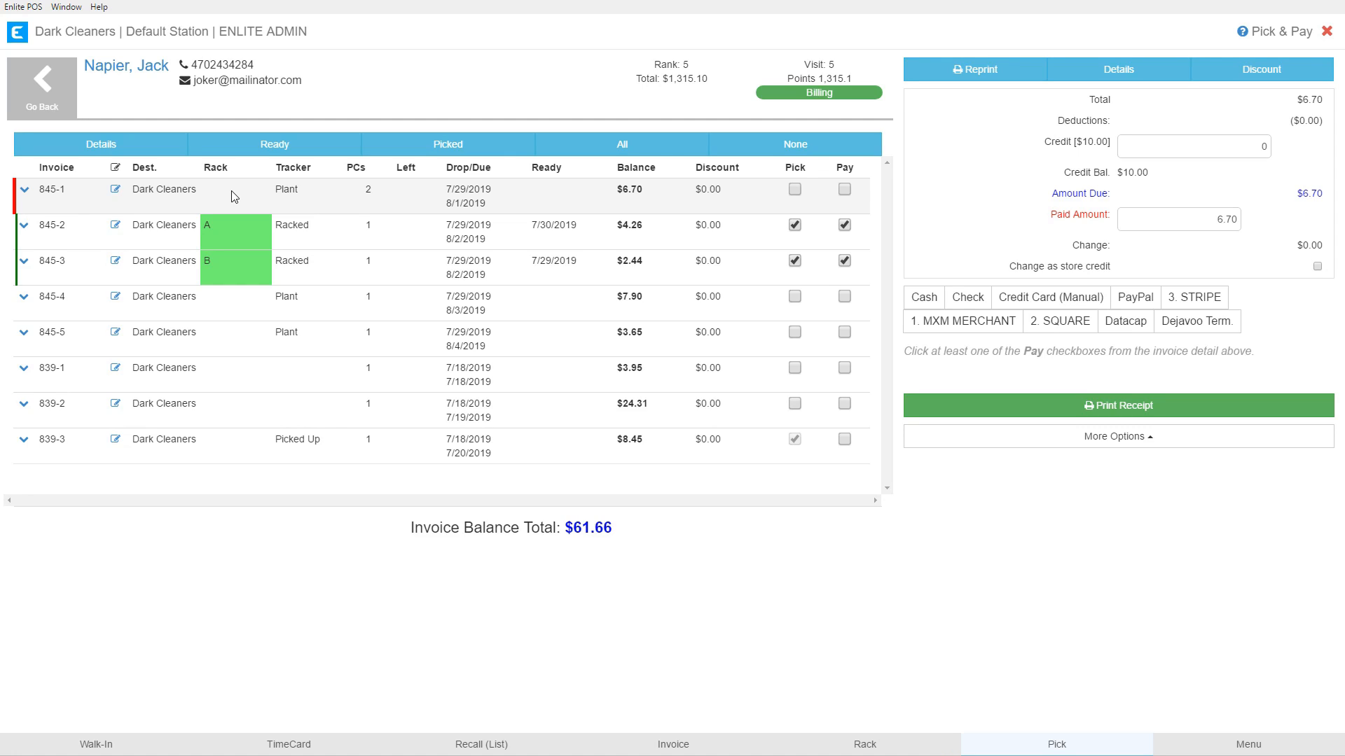
pyautogui.moveTo(37, 193); pyautogui.dragTo(68, 190)
pyautogui.click(70, 195)
pyautogui.moveTo(41, 192); pyautogui.dragTo(61, 191)
pyautogui.click(89, 203)
pyautogui.moveTo(135, 190); pyautogui.dragTo(196, 193)
pyautogui.click(155, 203)
pyautogui.doubleClick(206, 166)
pyautogui.click(232, 226)
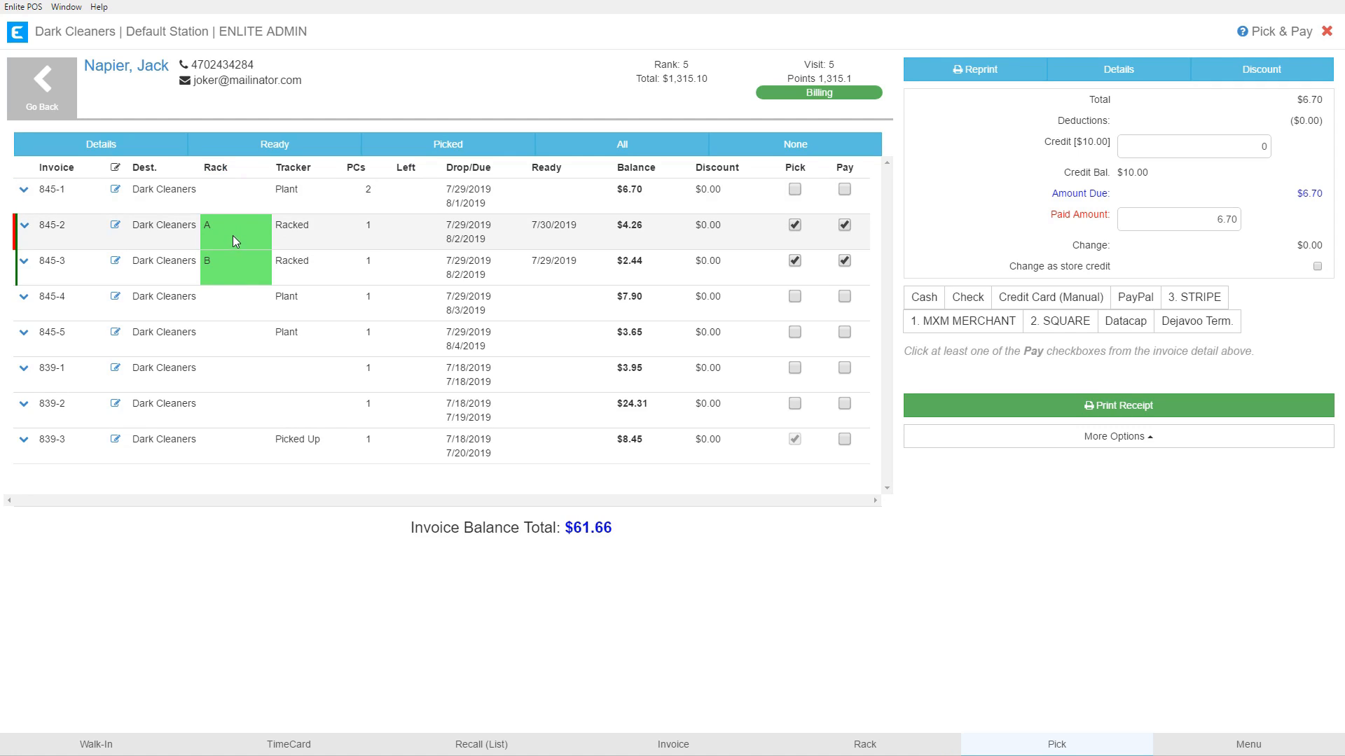
pyautogui.click(236, 275)
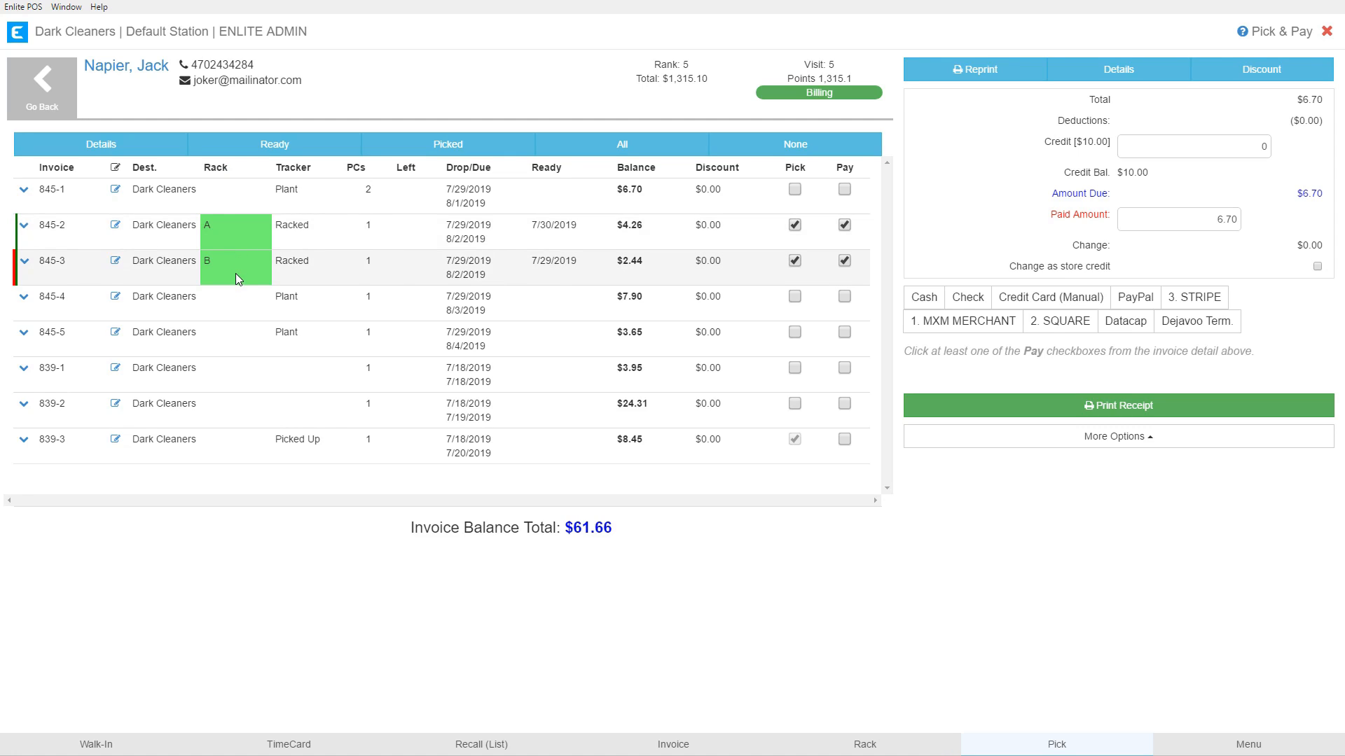
pyautogui.click(229, 225)
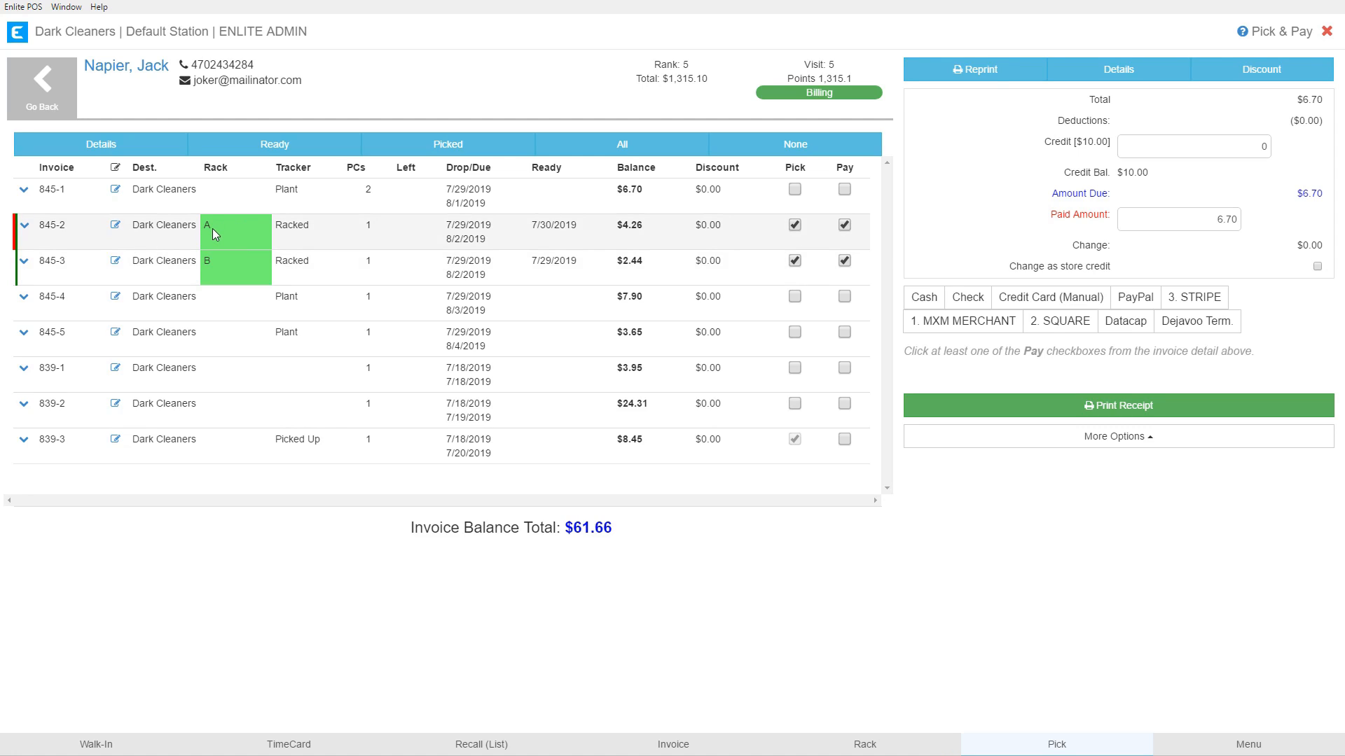
pyautogui.click(228, 265)
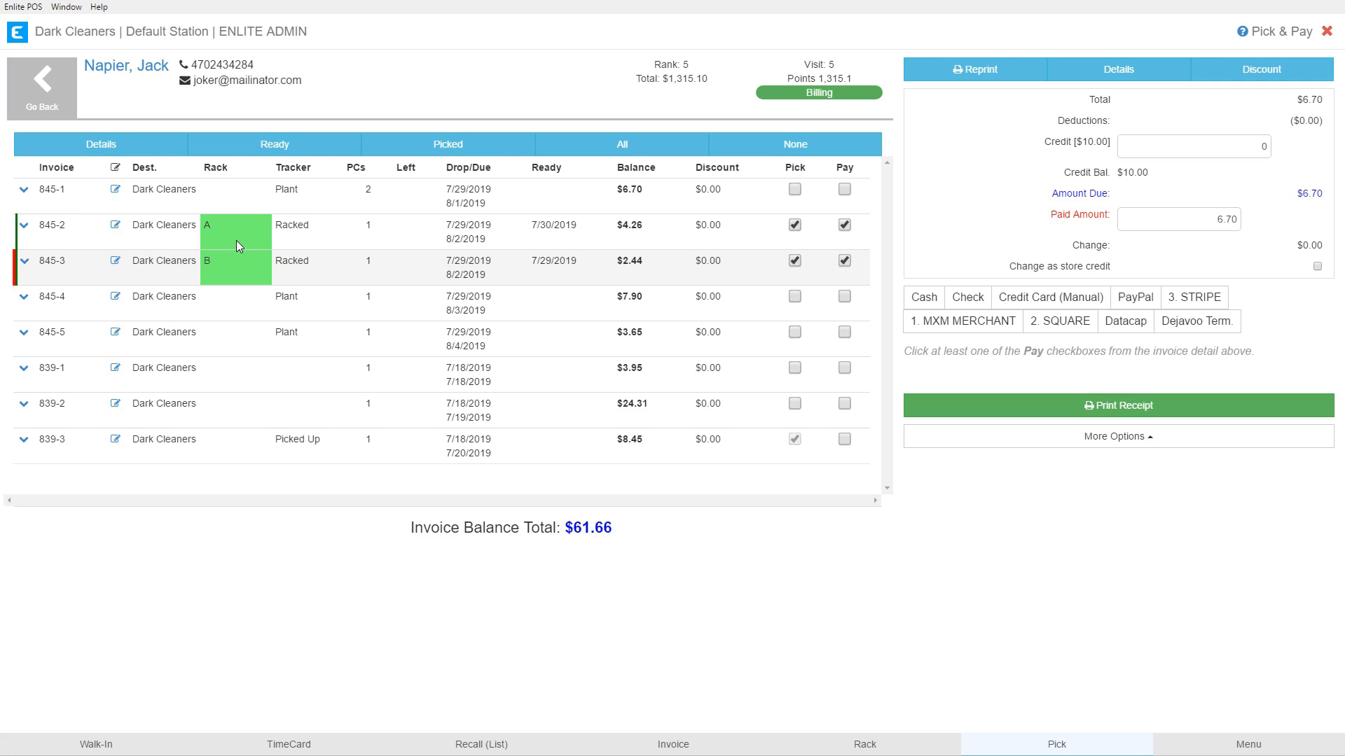
pyautogui.moveTo(280, 168); pyautogui.dragTo(323, 168)
pyautogui.click(309, 171)
pyautogui.click(310, 196)
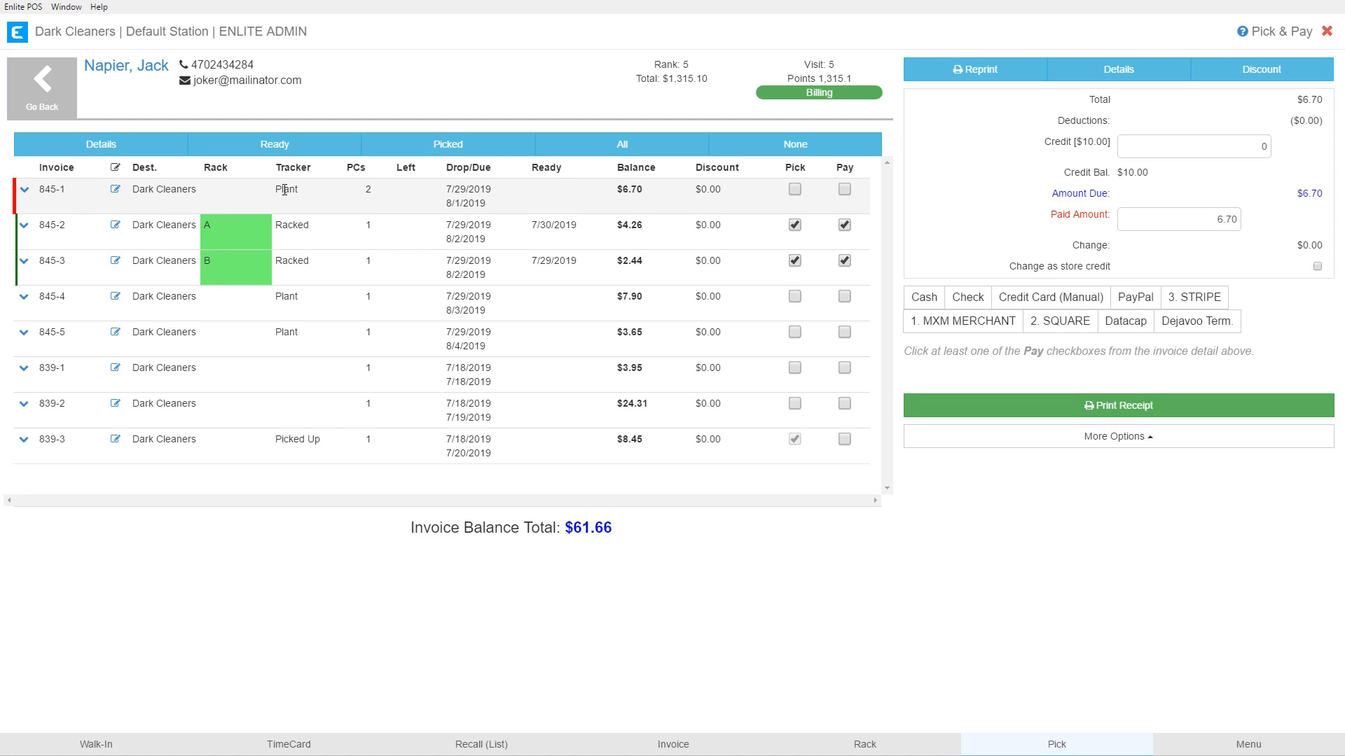
pyautogui.moveTo(299, 190); pyautogui.dragTo(274, 190)
pyautogui.click(321, 235)
pyautogui.moveTo(314, 226); pyautogui.dragTo(279, 225)
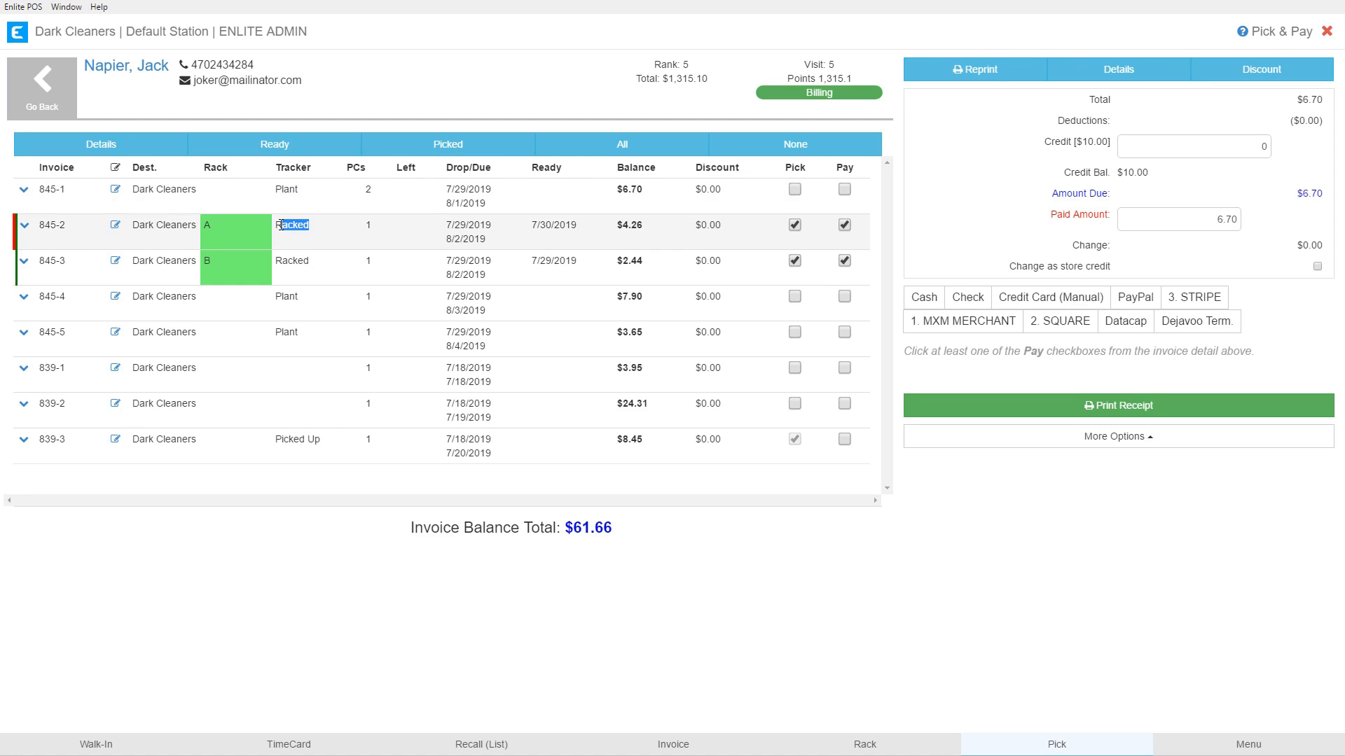
pyautogui.click(299, 289)
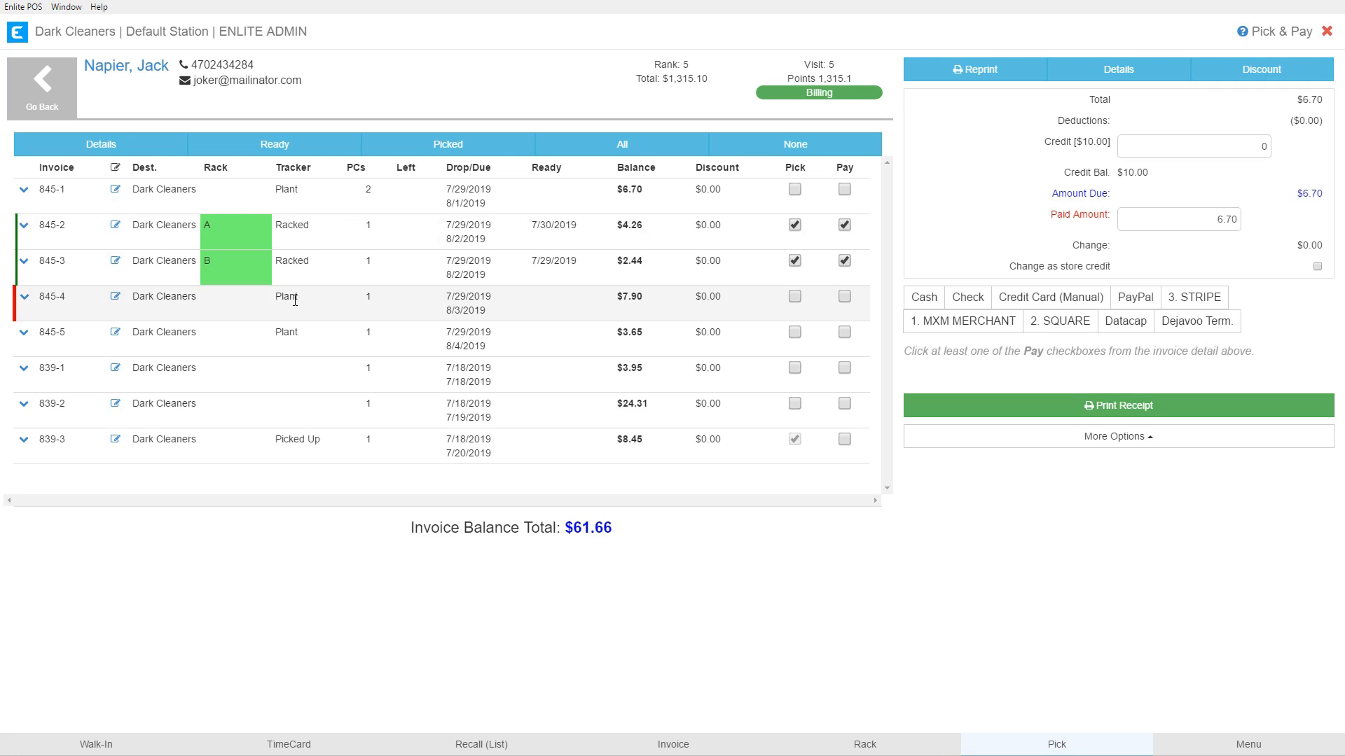
pyautogui.click(297, 437)
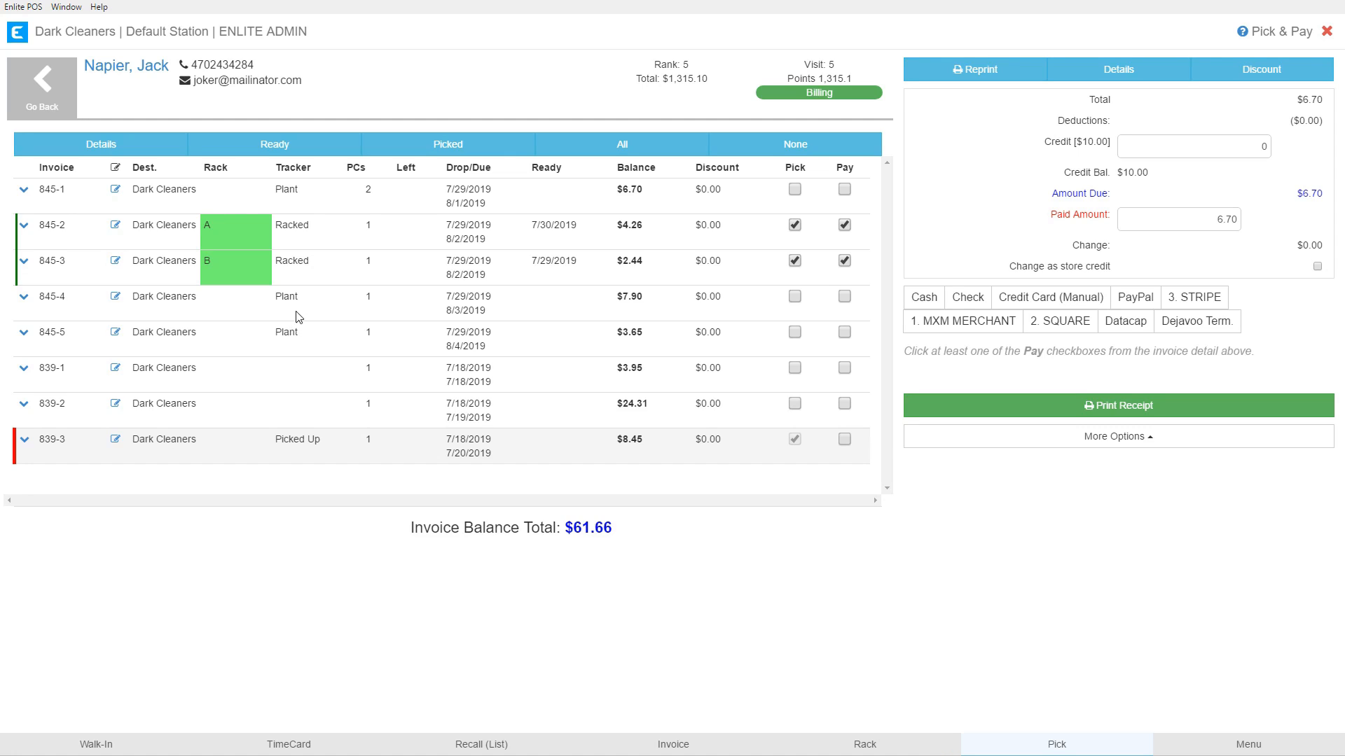
pyautogui.click(309, 202)
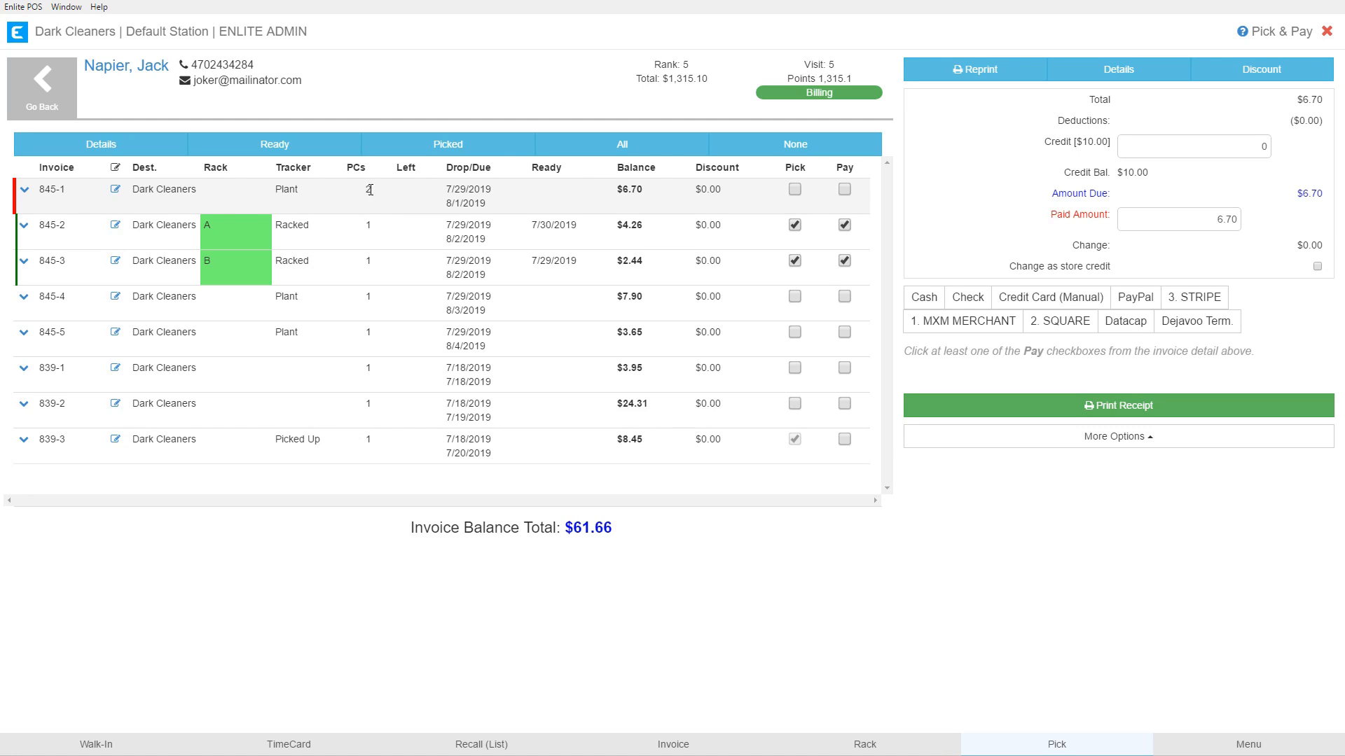
pyautogui.moveTo(348, 167); pyautogui.dragTo(370, 194)
pyautogui.click(365, 210)
pyautogui.doubleClick(403, 167)
pyautogui.click(409, 194)
pyautogui.moveTo(446, 168); pyautogui.dragTo(492, 169)
pyautogui.moveTo(444, 187); pyautogui.dragTo(487, 203)
pyautogui.click(544, 207)
pyautogui.doubleClick(534, 168)
pyautogui.click(239, 236)
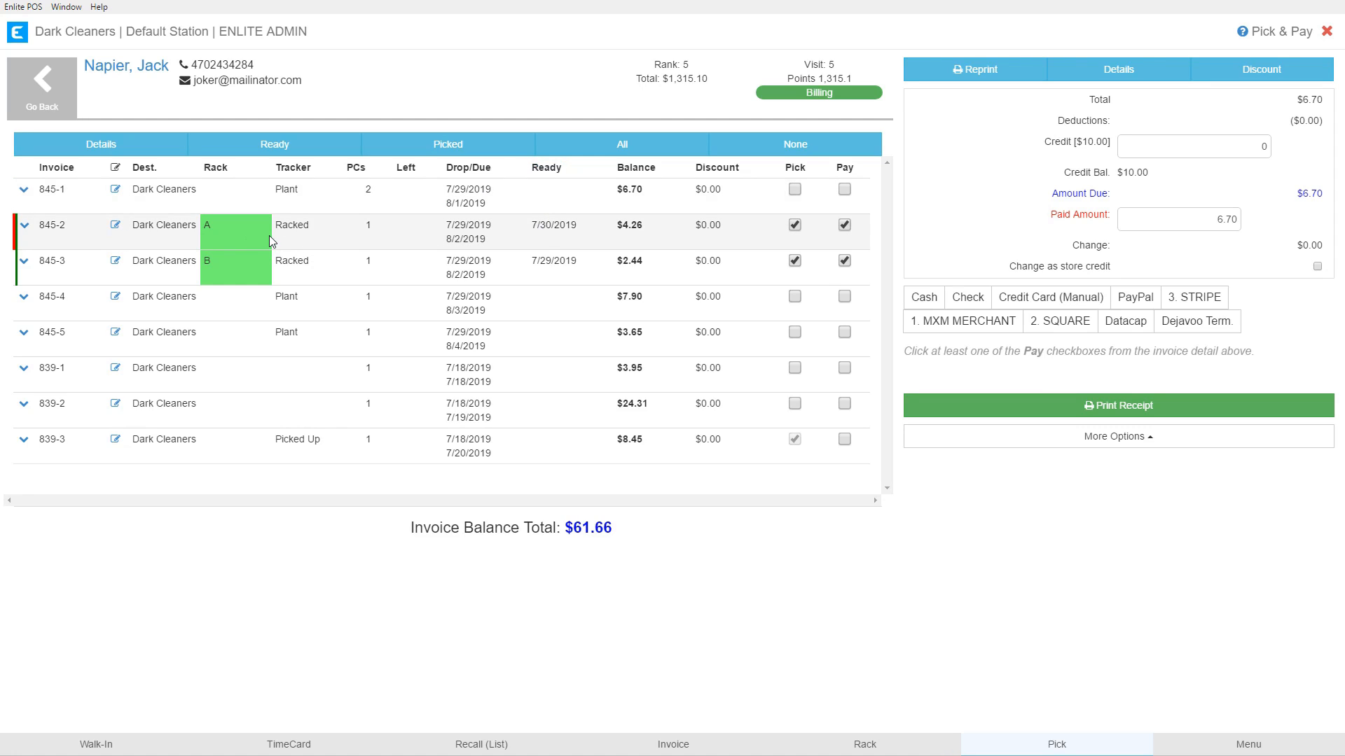
pyautogui.moveTo(531, 224); pyautogui.dragTo(578, 261)
pyautogui.click(557, 226)
pyautogui.moveTo(617, 168); pyautogui.dragTo(659, 175)
pyautogui.moveTo(616, 189); pyautogui.dragTo(645, 205)
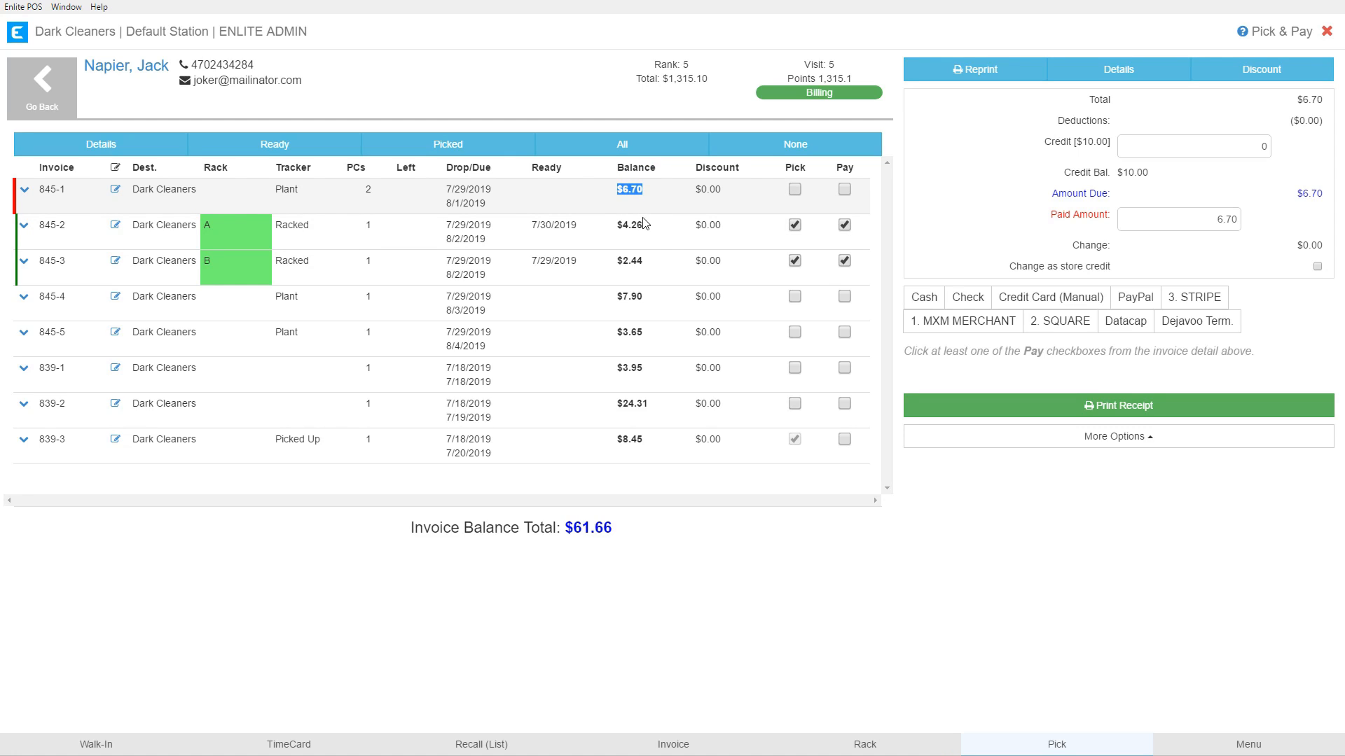
pyautogui.moveTo(696, 168); pyautogui.dragTo(730, 197)
pyautogui.click(729, 202)
pyautogui.click(764, 452)
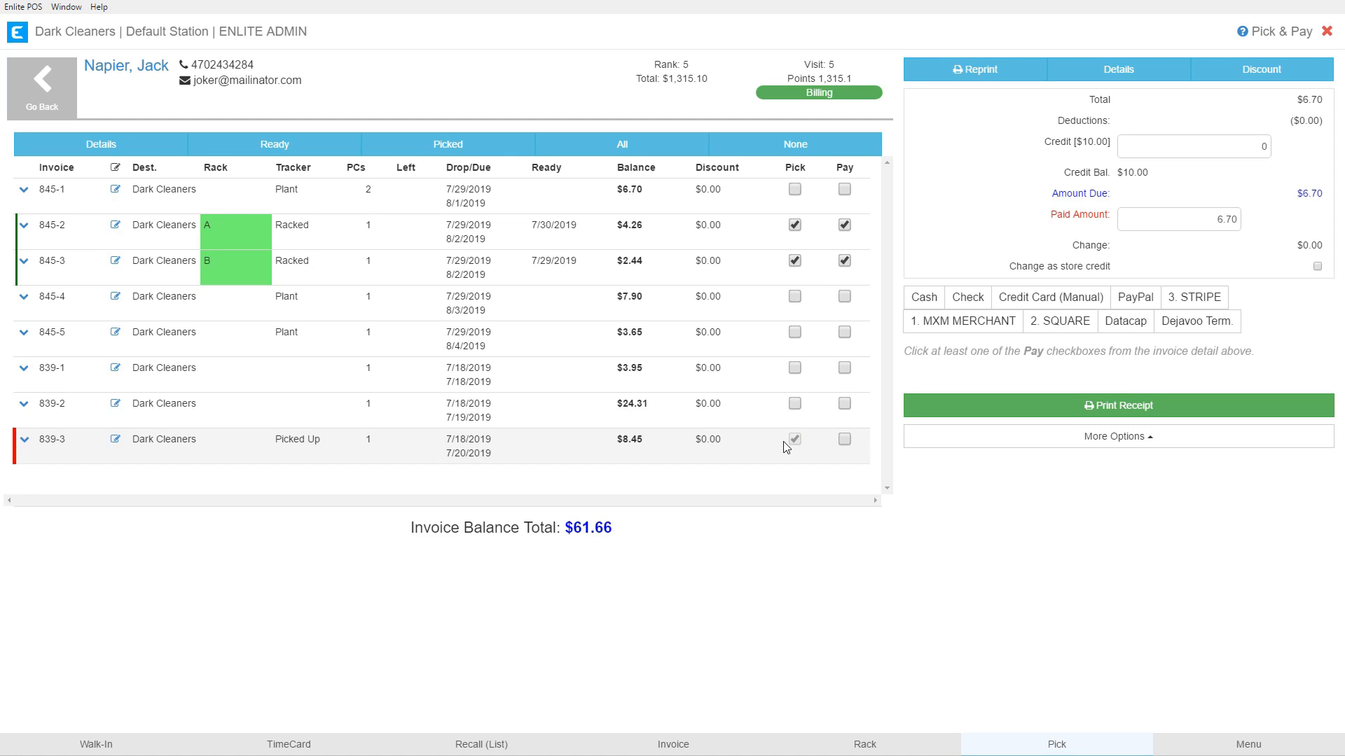
pyautogui.click(234, 201)
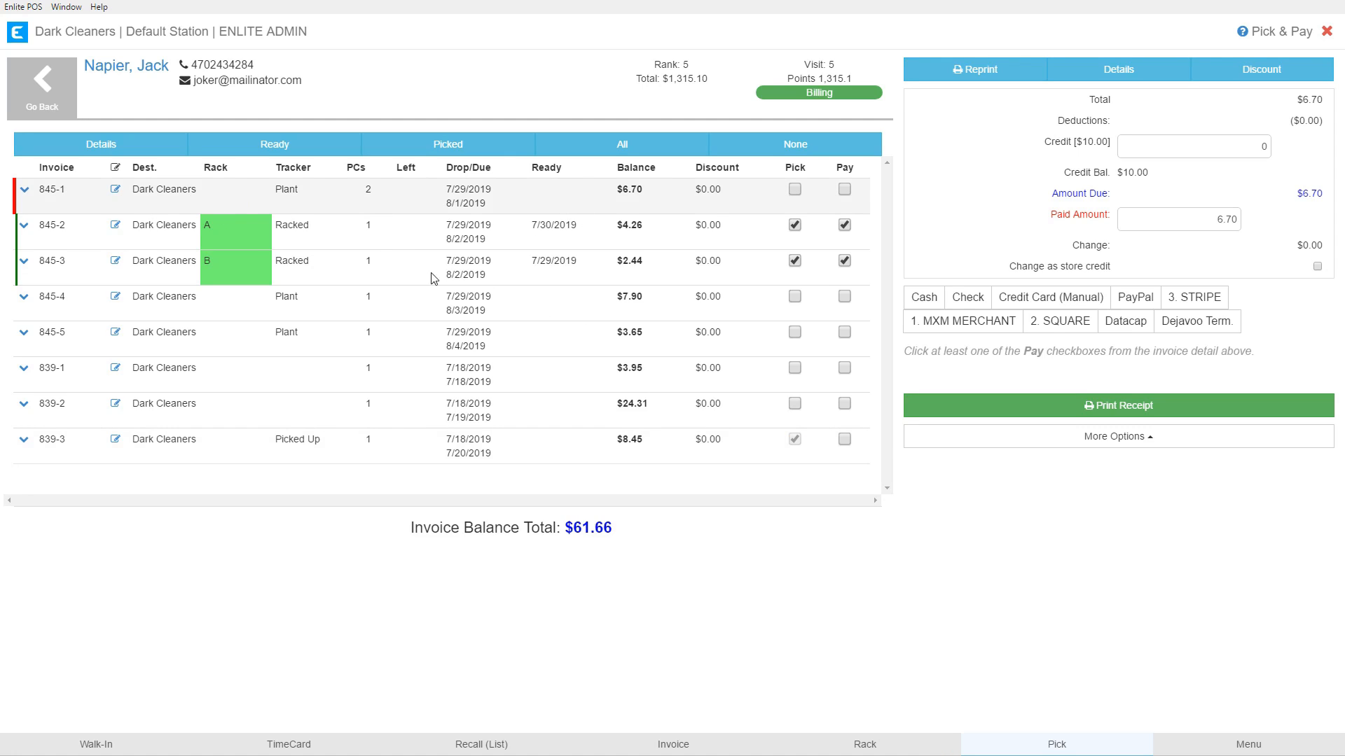
pyautogui.click(26, 192)
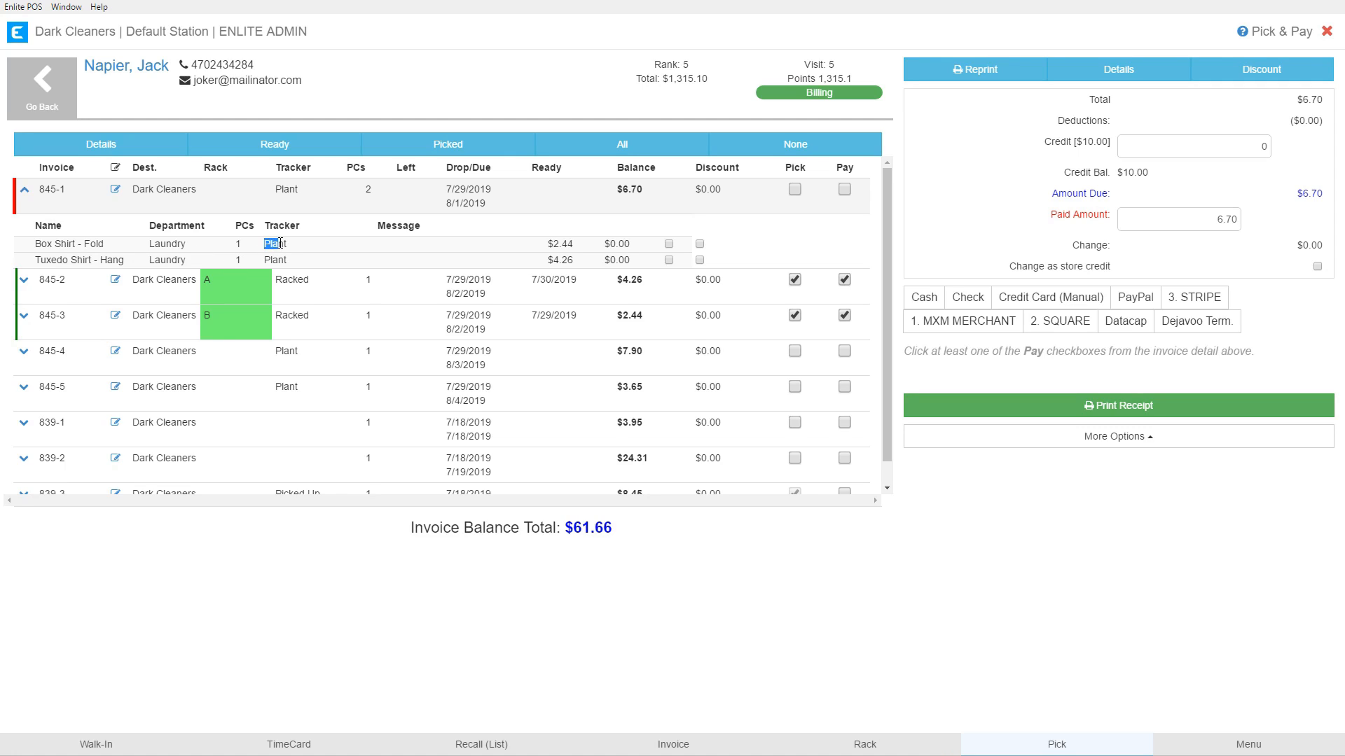
pyautogui.moveTo(270, 260); pyautogui.dragTo(287, 258)
pyautogui.click(291, 253)
pyautogui.click(668, 244)
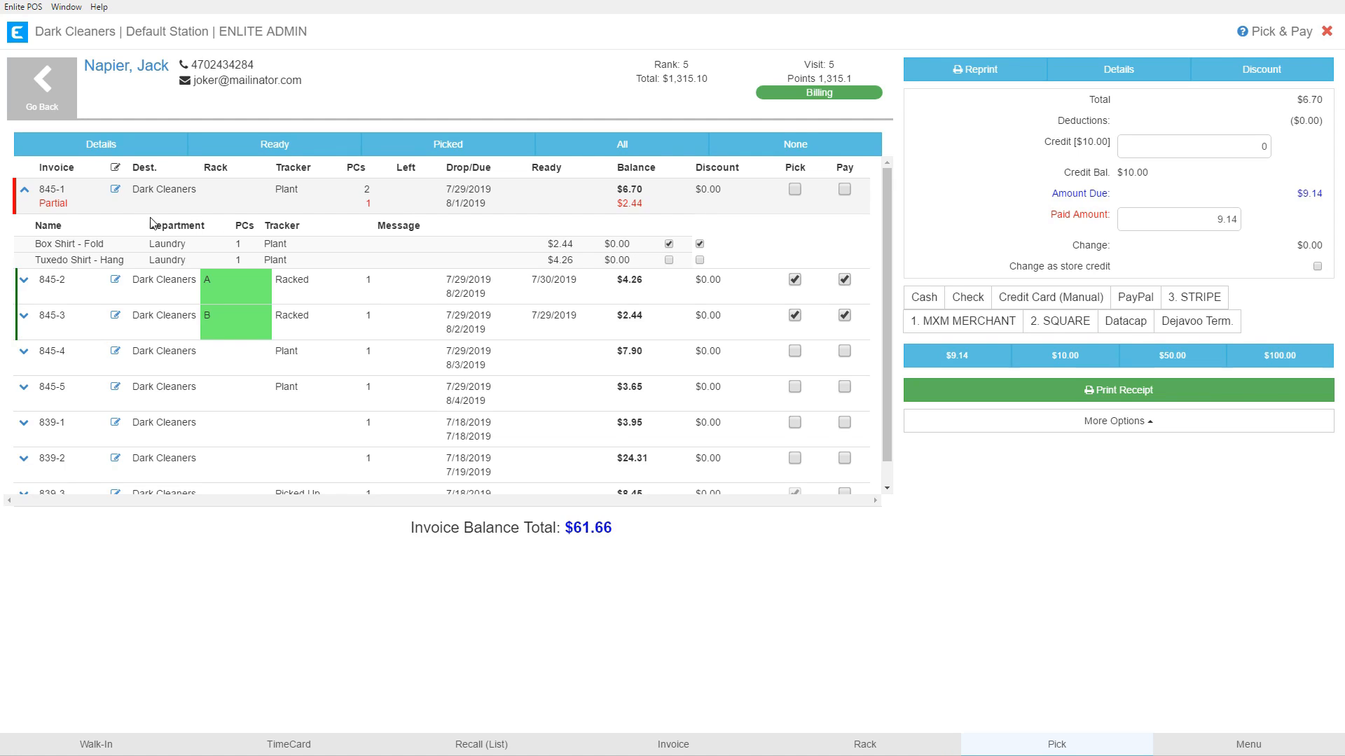
pyautogui.click(669, 244)
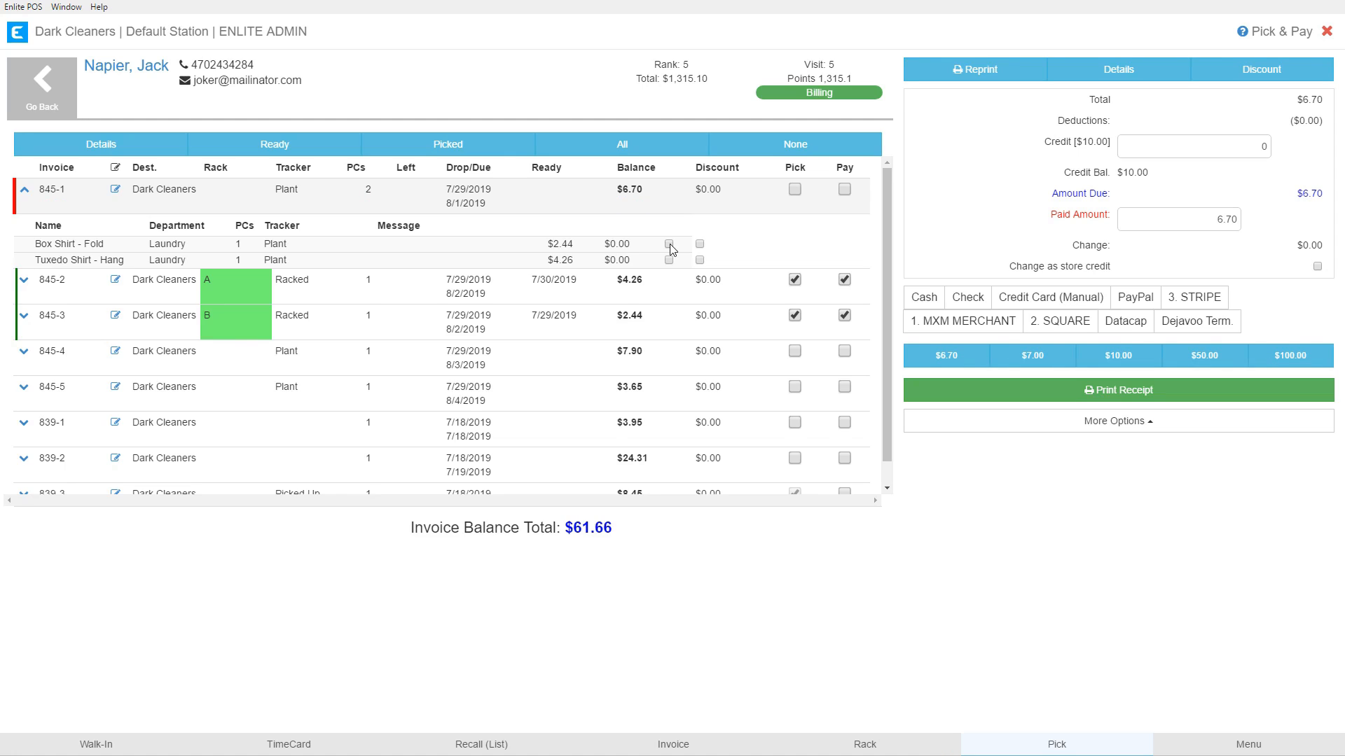
pyautogui.click(26, 192)
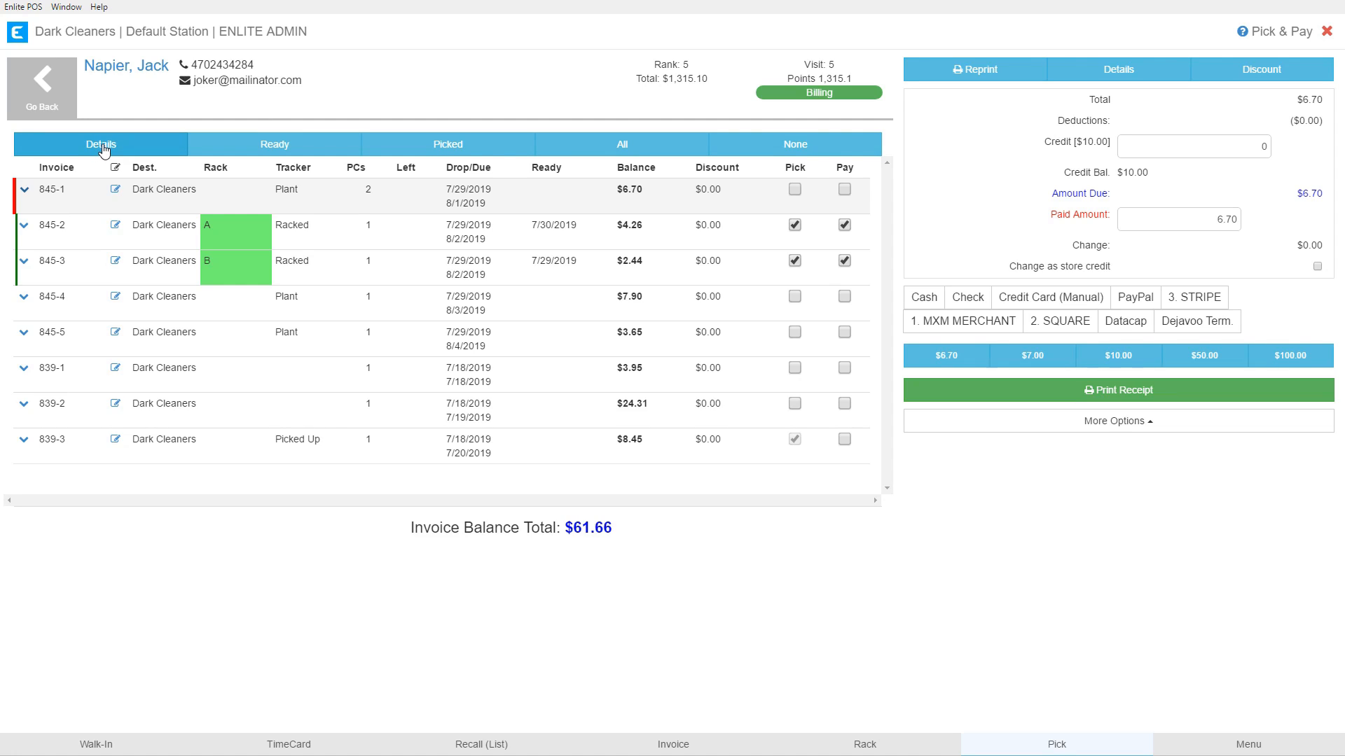
pyautogui.click(25, 191)
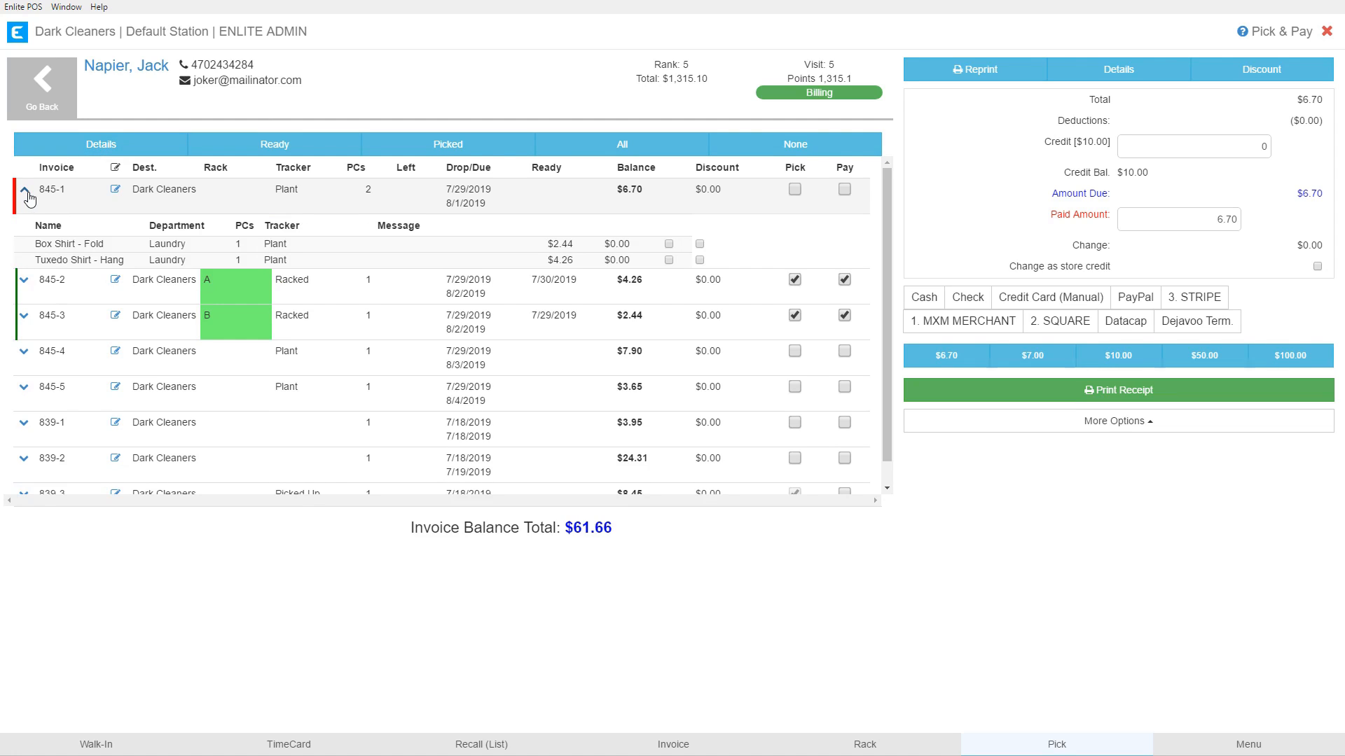
pyautogui.click(25, 192)
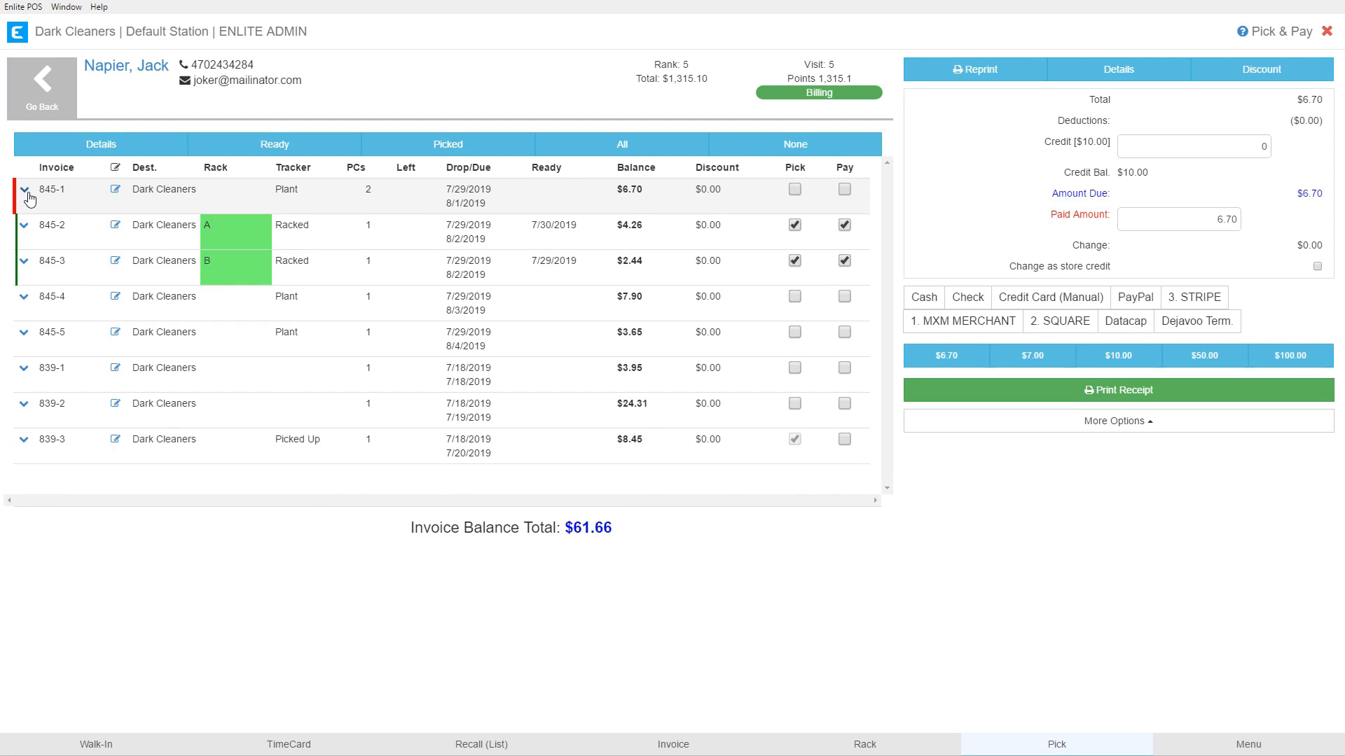
pyautogui.click(87, 145)
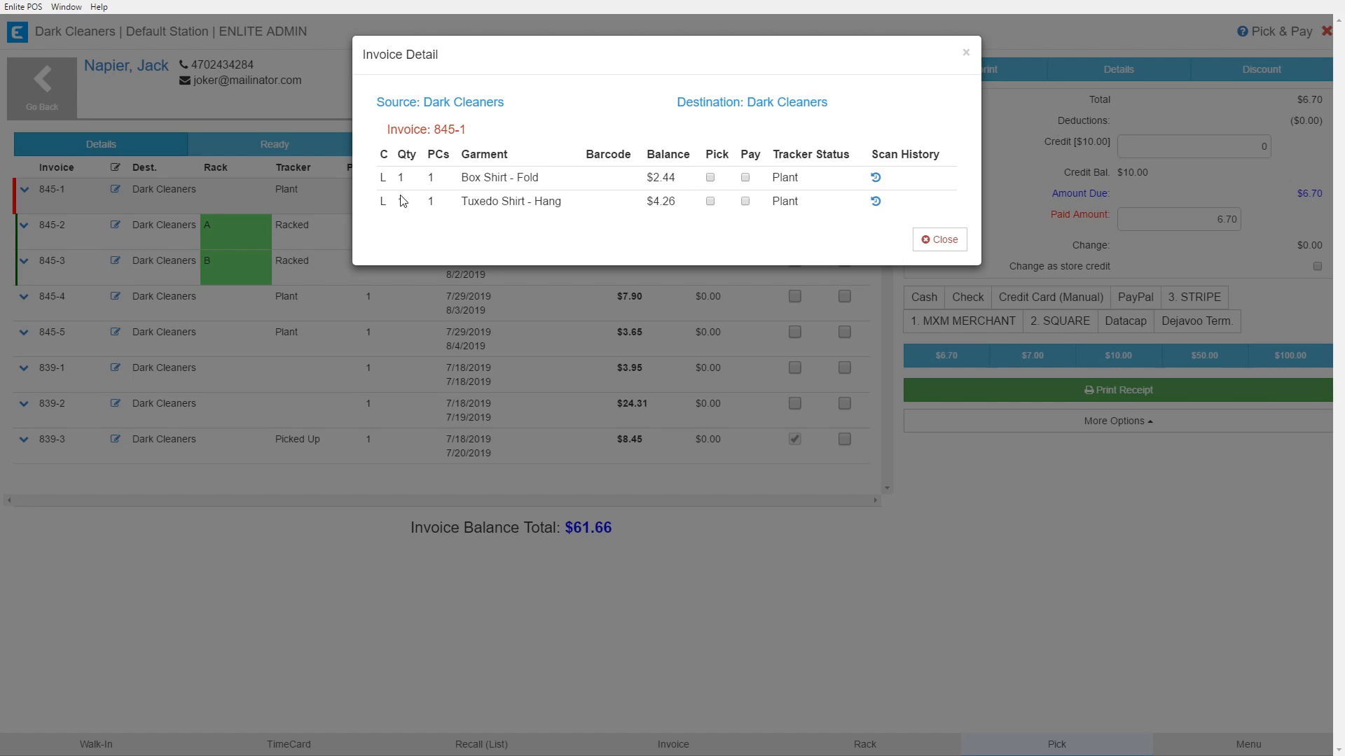
pyautogui.doubleClick(785, 178)
pyautogui.click(816, 183)
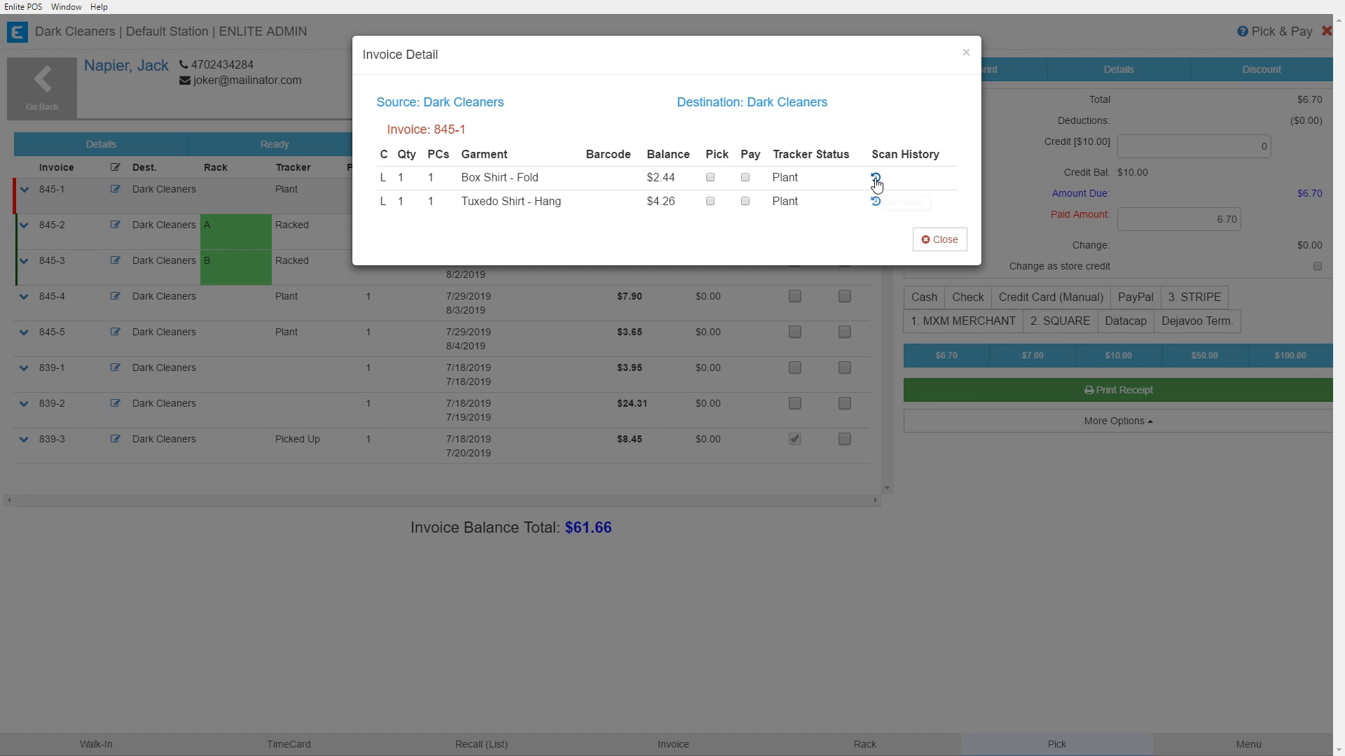
pyautogui.click(875, 179)
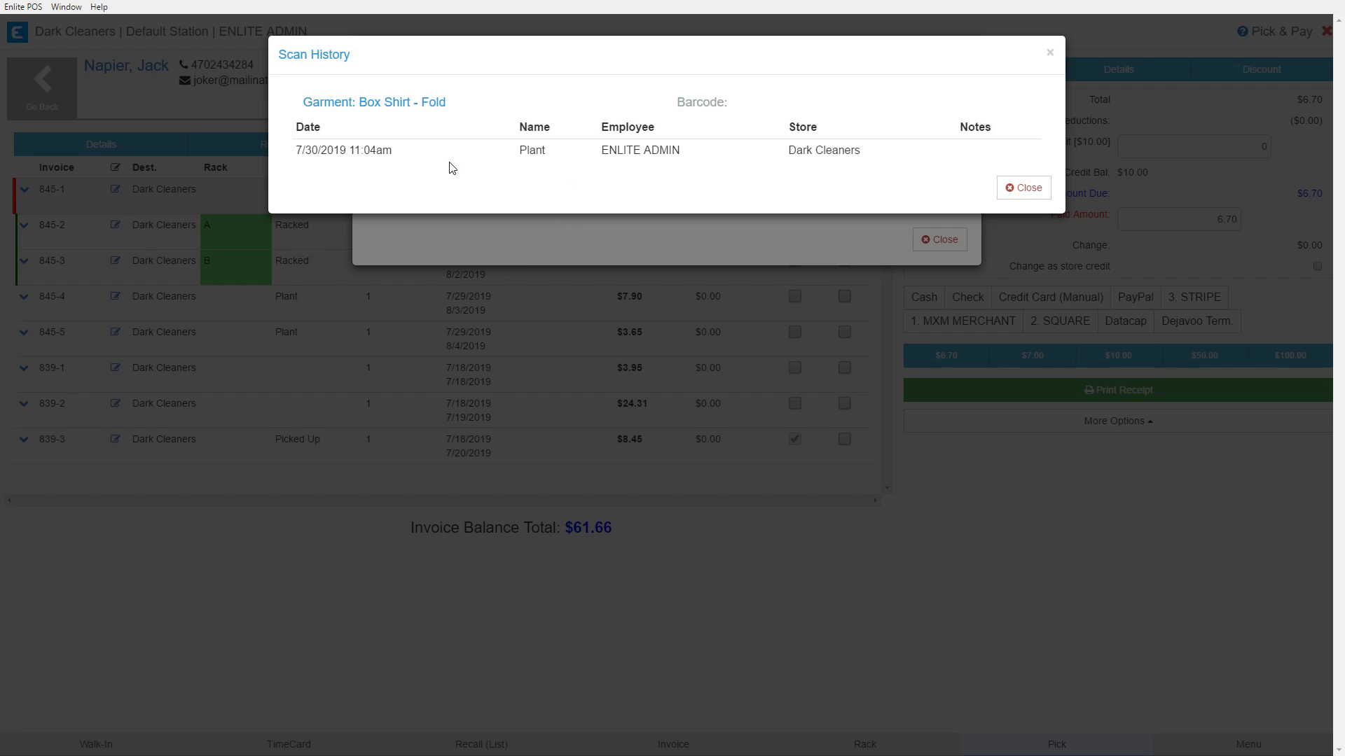
pyautogui.moveTo(594, 150); pyautogui.dragTo(693, 149)
pyautogui.moveTo(294, 150); pyautogui.dragTo(399, 158)
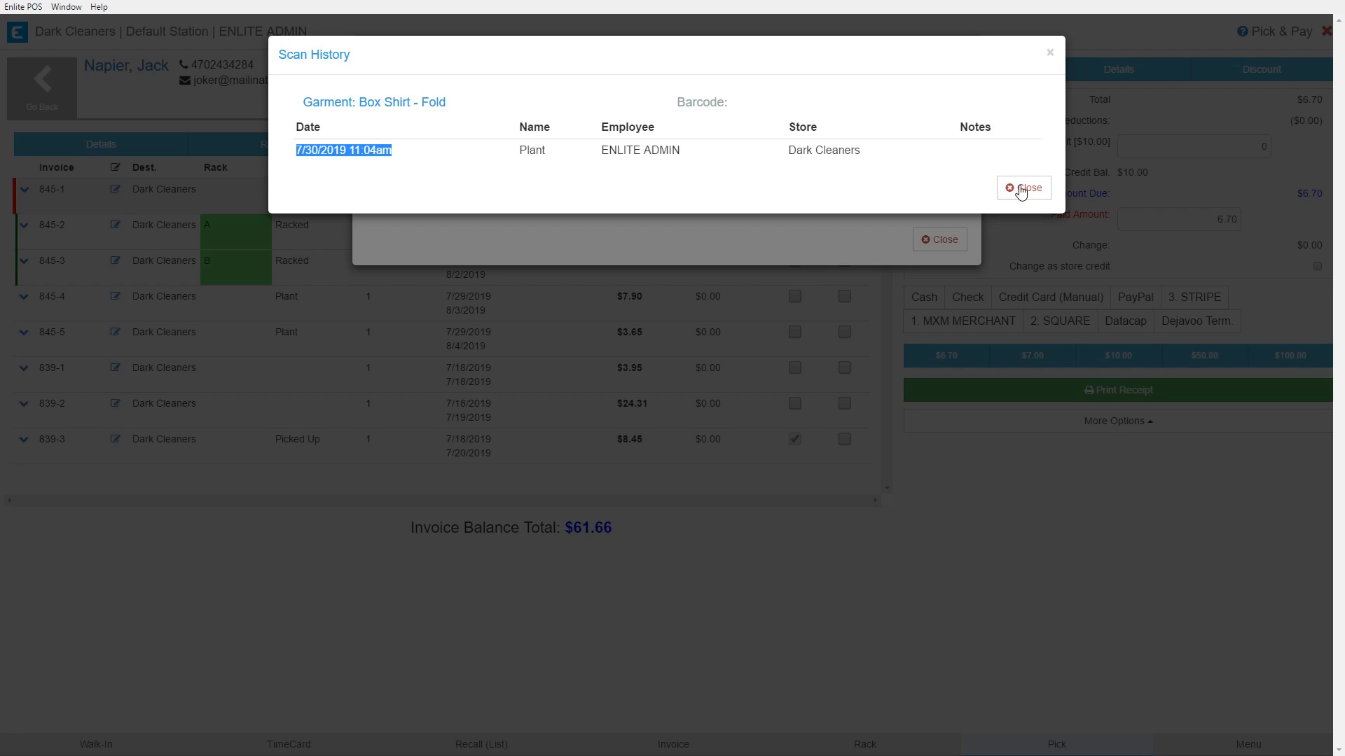
pyautogui.click(1023, 187)
pyautogui.click(941, 240)
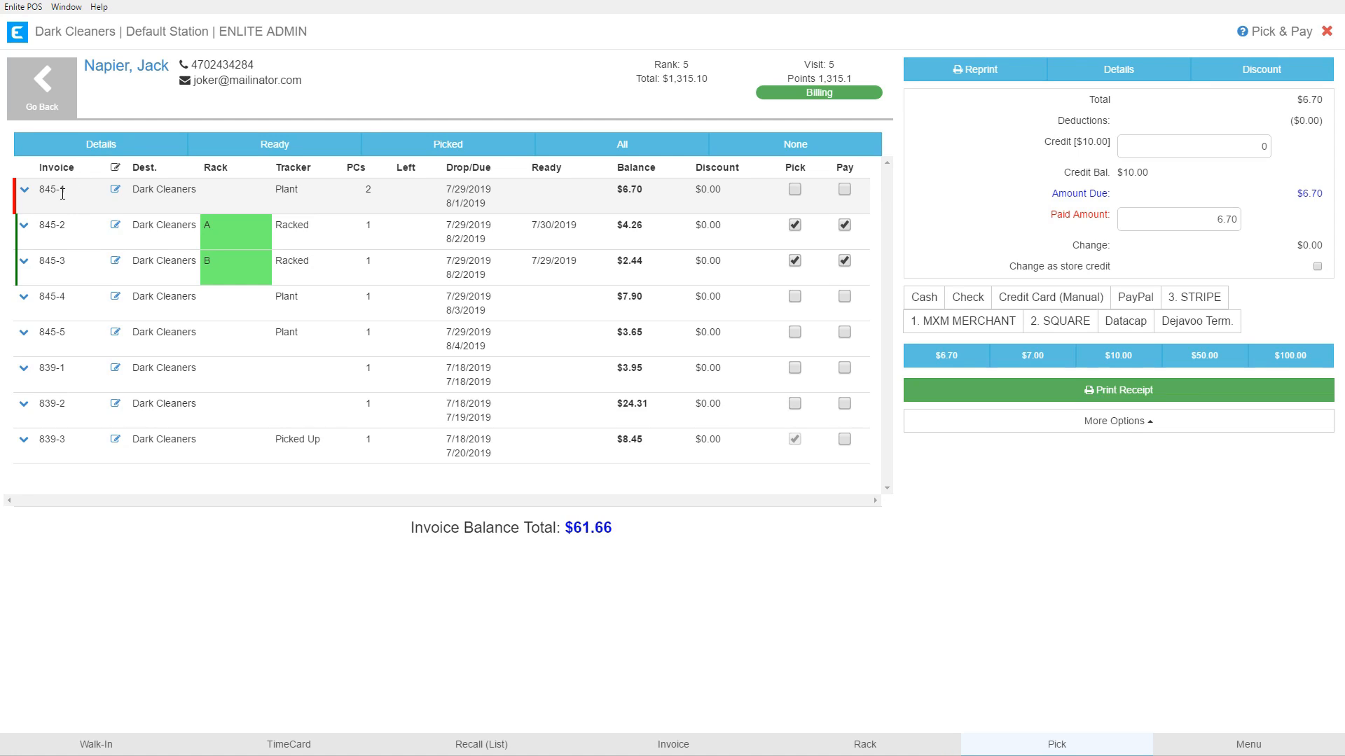
pyautogui.click(71, 241)
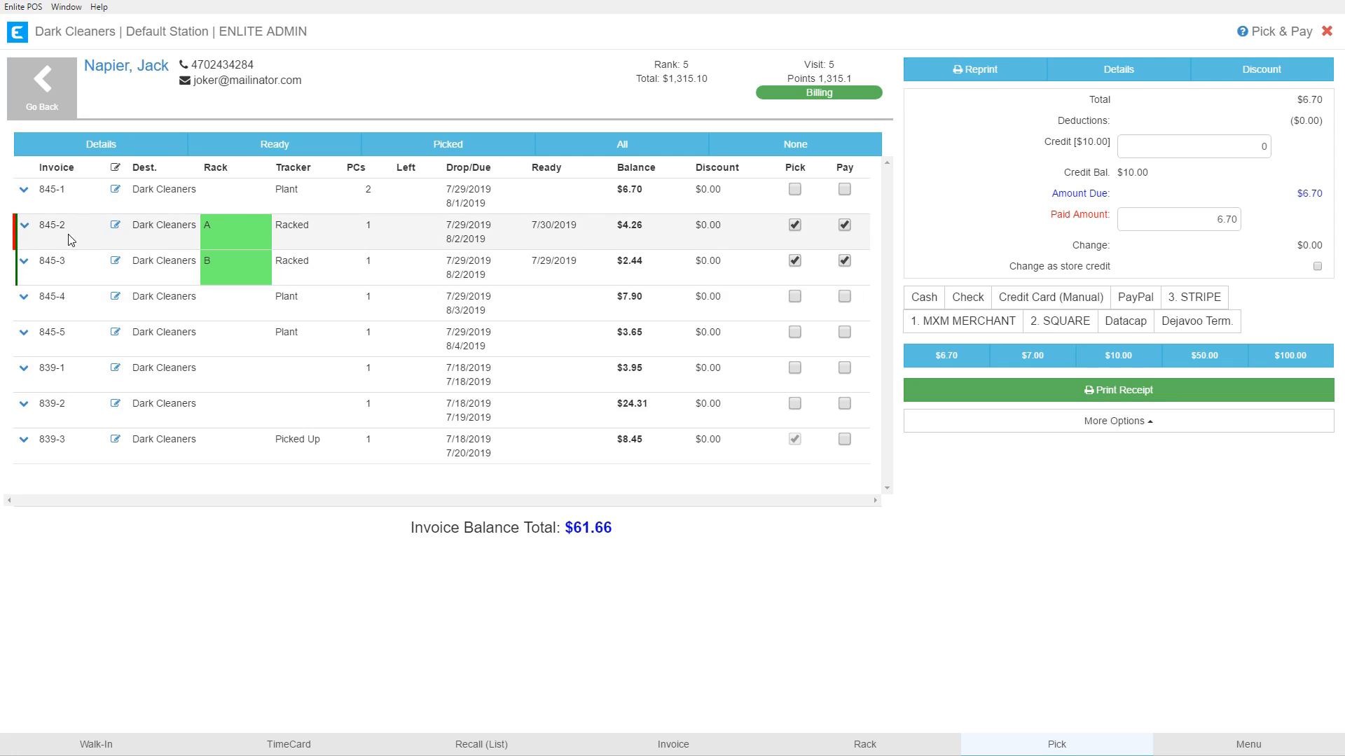
pyautogui.click(89, 148)
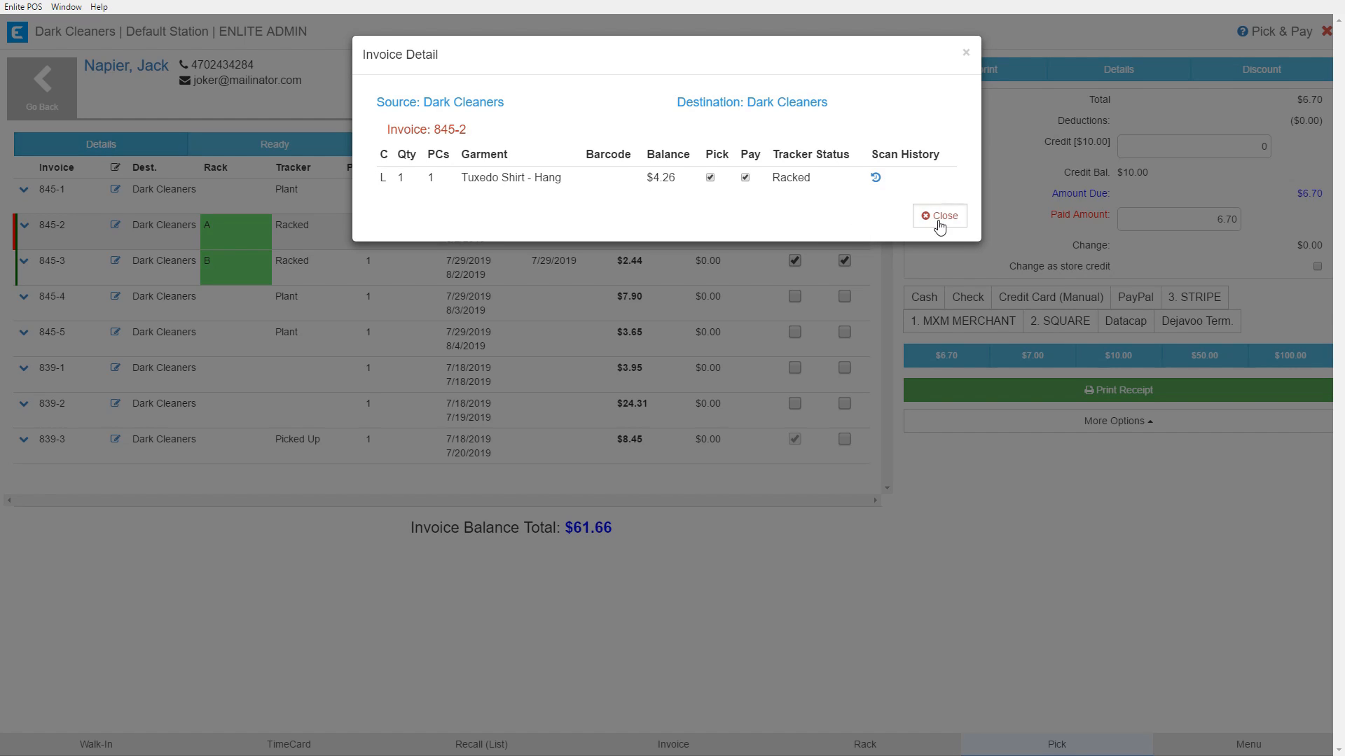
pyautogui.click(938, 223)
pyautogui.click(76, 205)
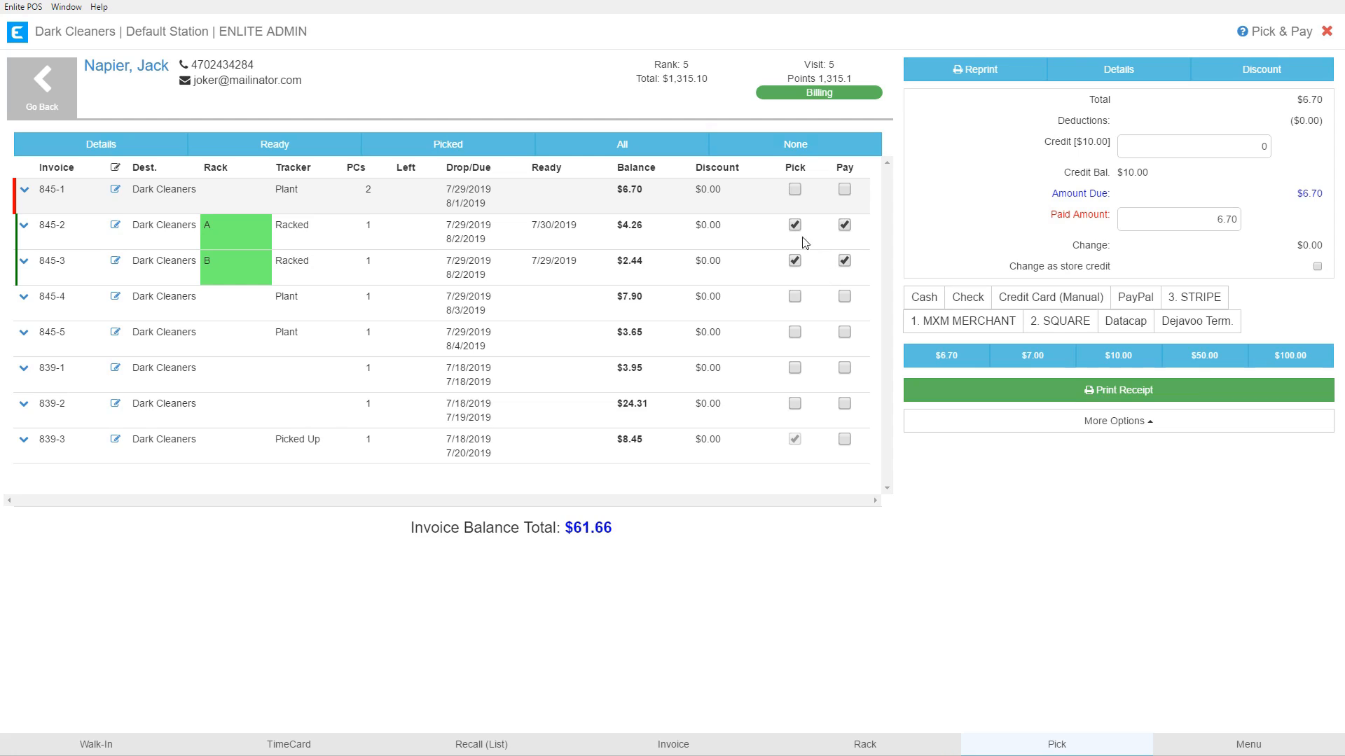
# Try the None, All and Picked selection buttons, then clear all marks so amount due reads $0.00.
pyautogui.click(797, 151)
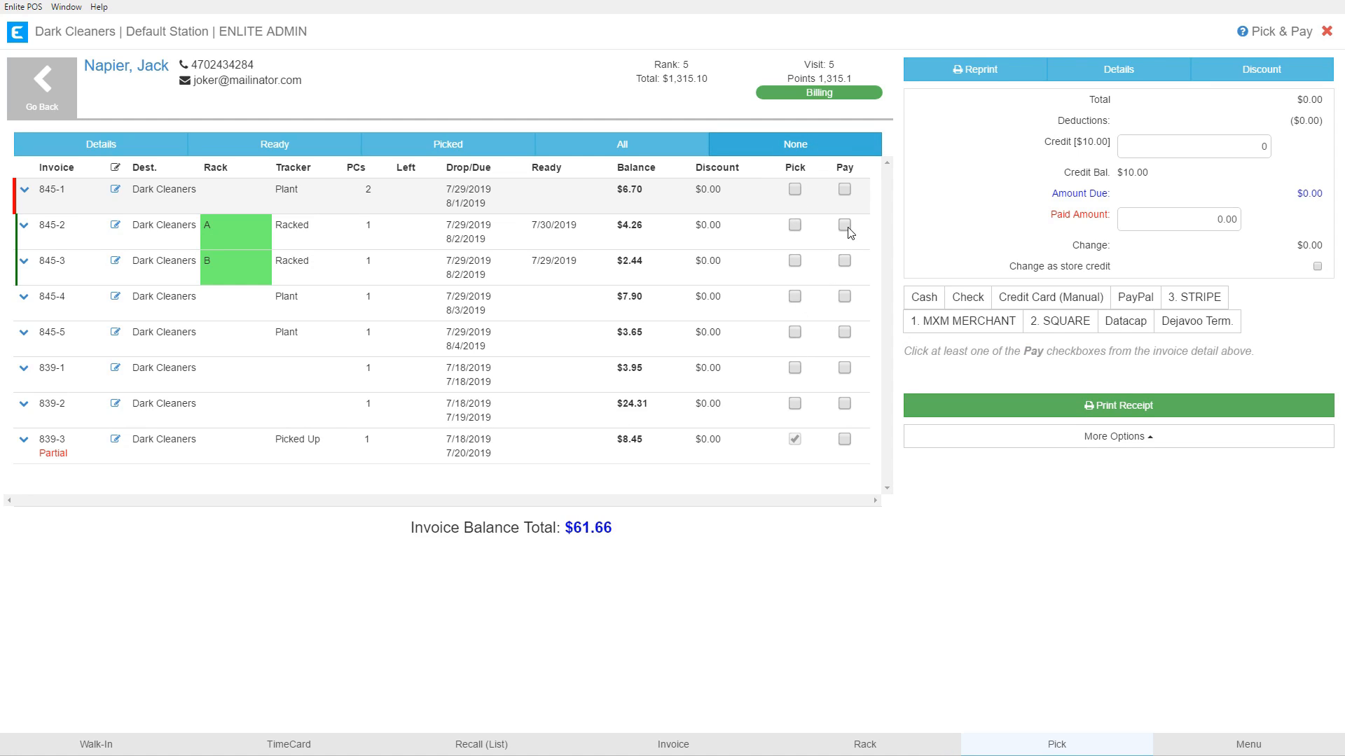
pyautogui.click(629, 144)
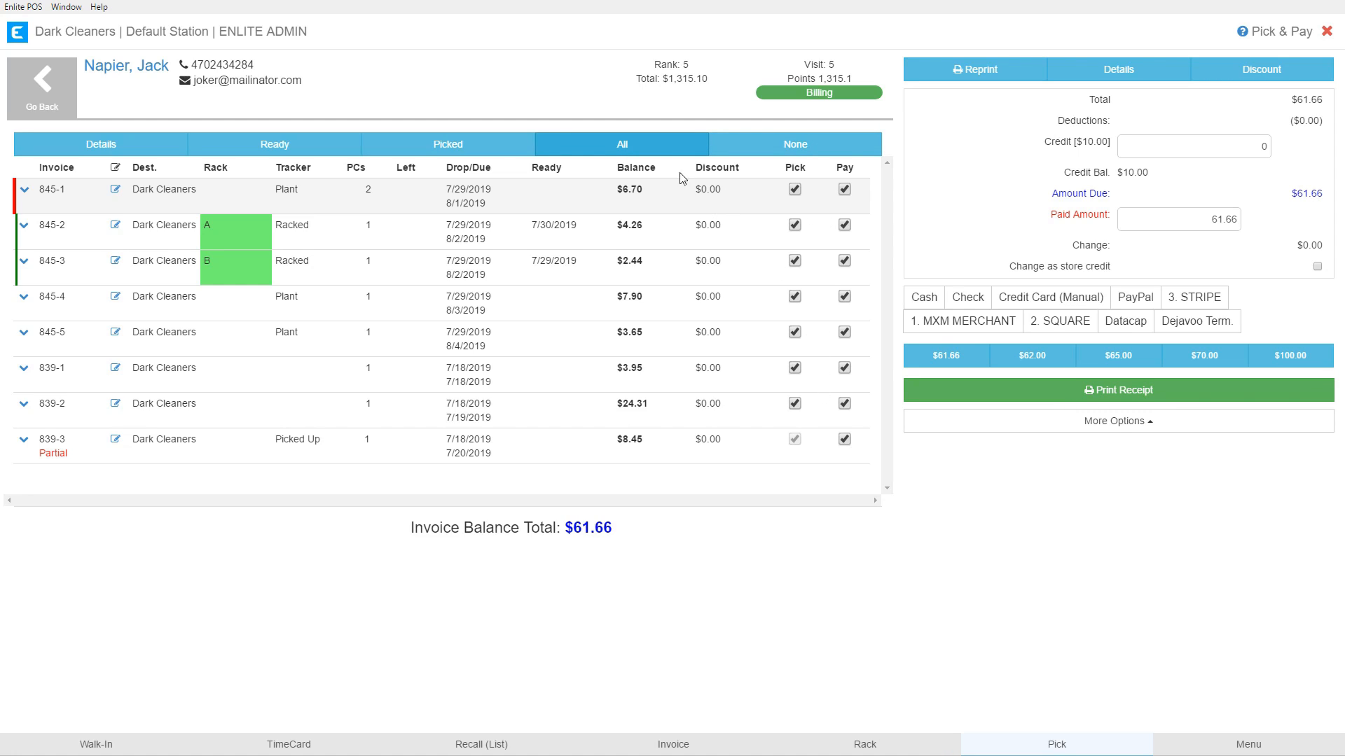
pyautogui.click(768, 149)
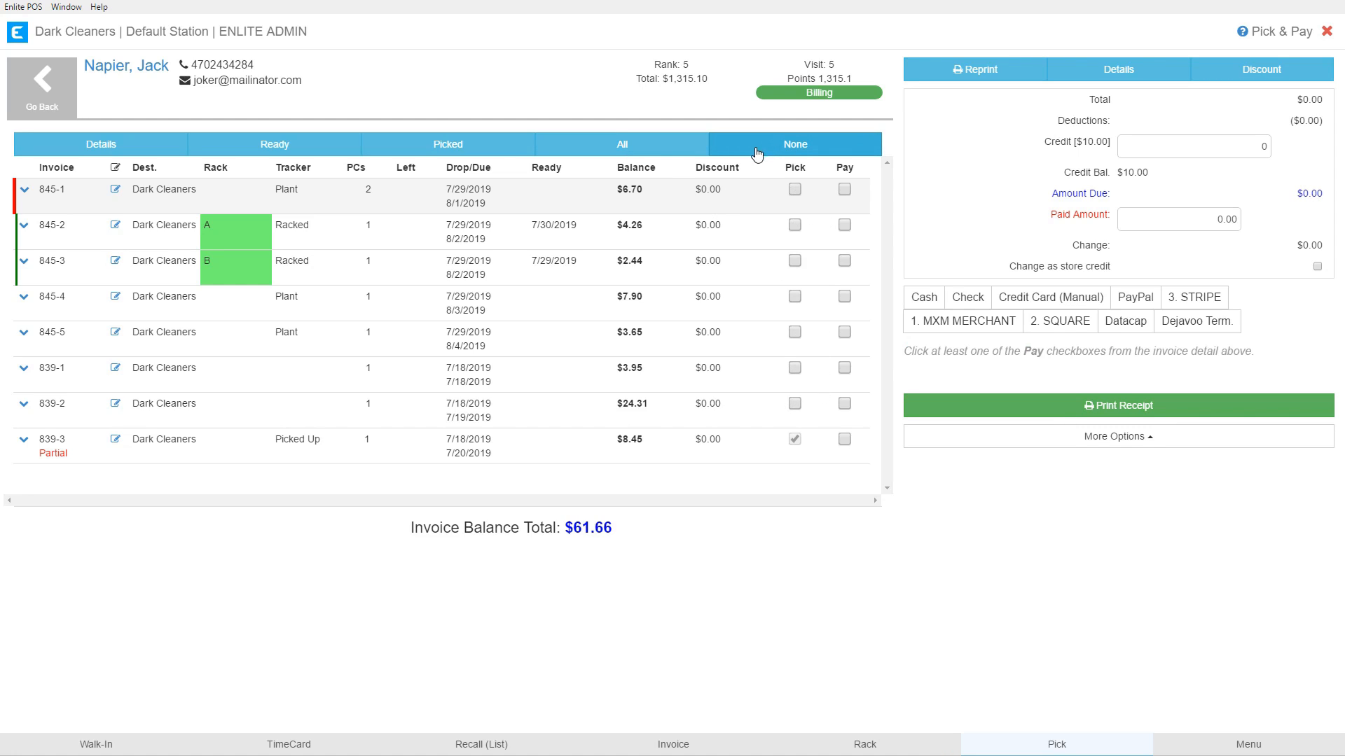
pyautogui.click(442, 148)
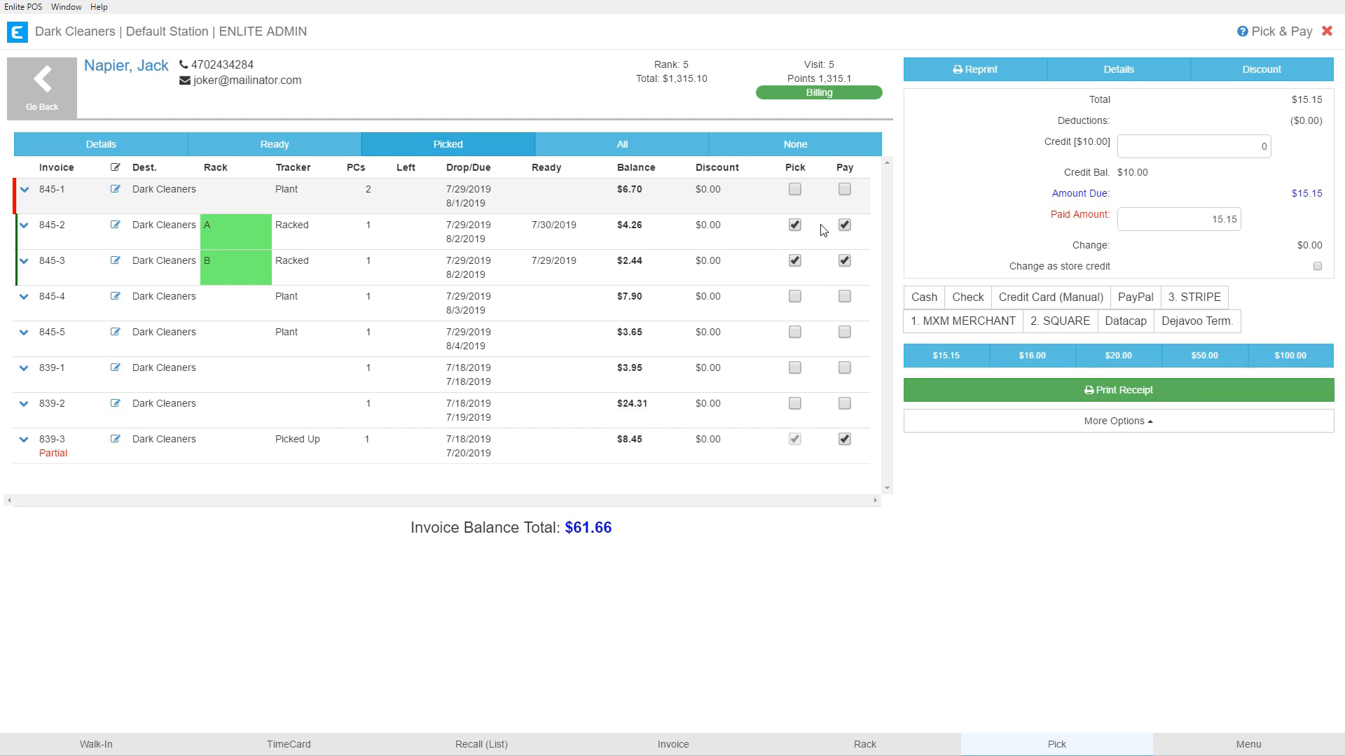
pyautogui.click(306, 246)
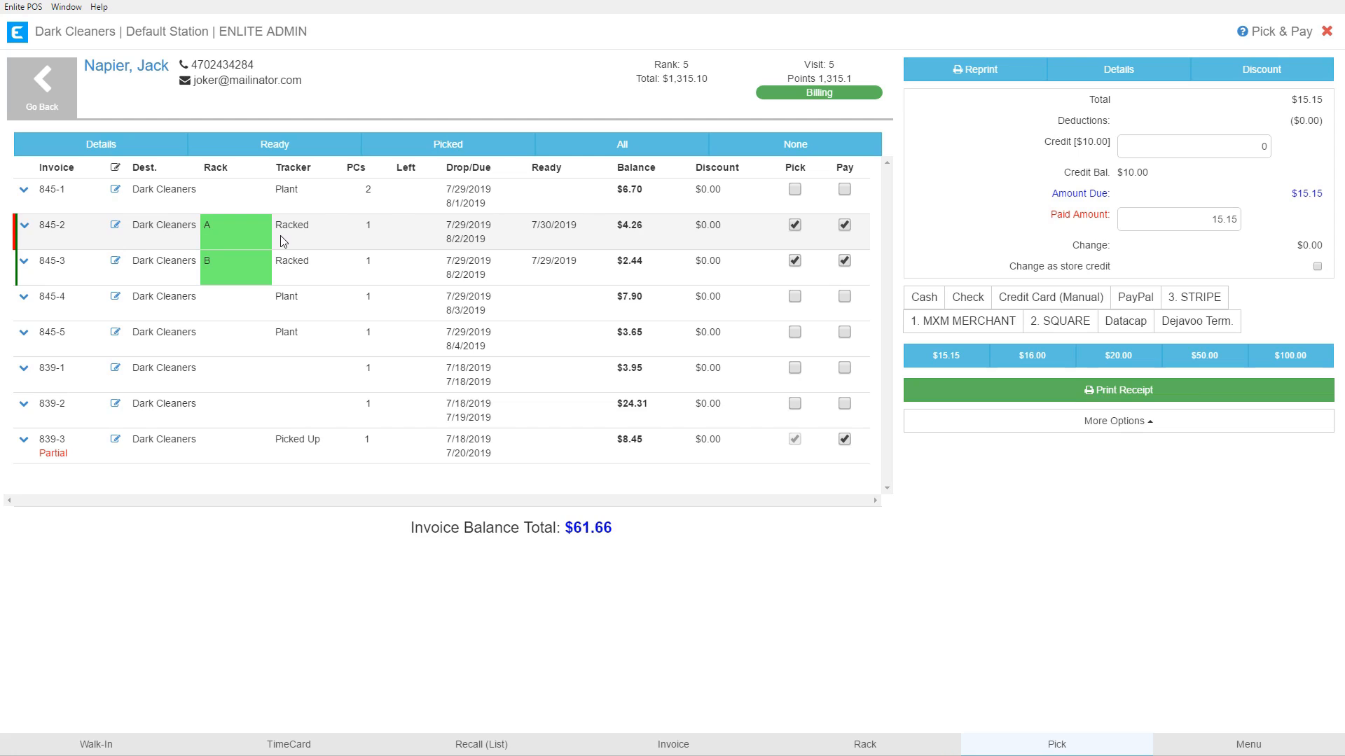
pyautogui.click(788, 147)
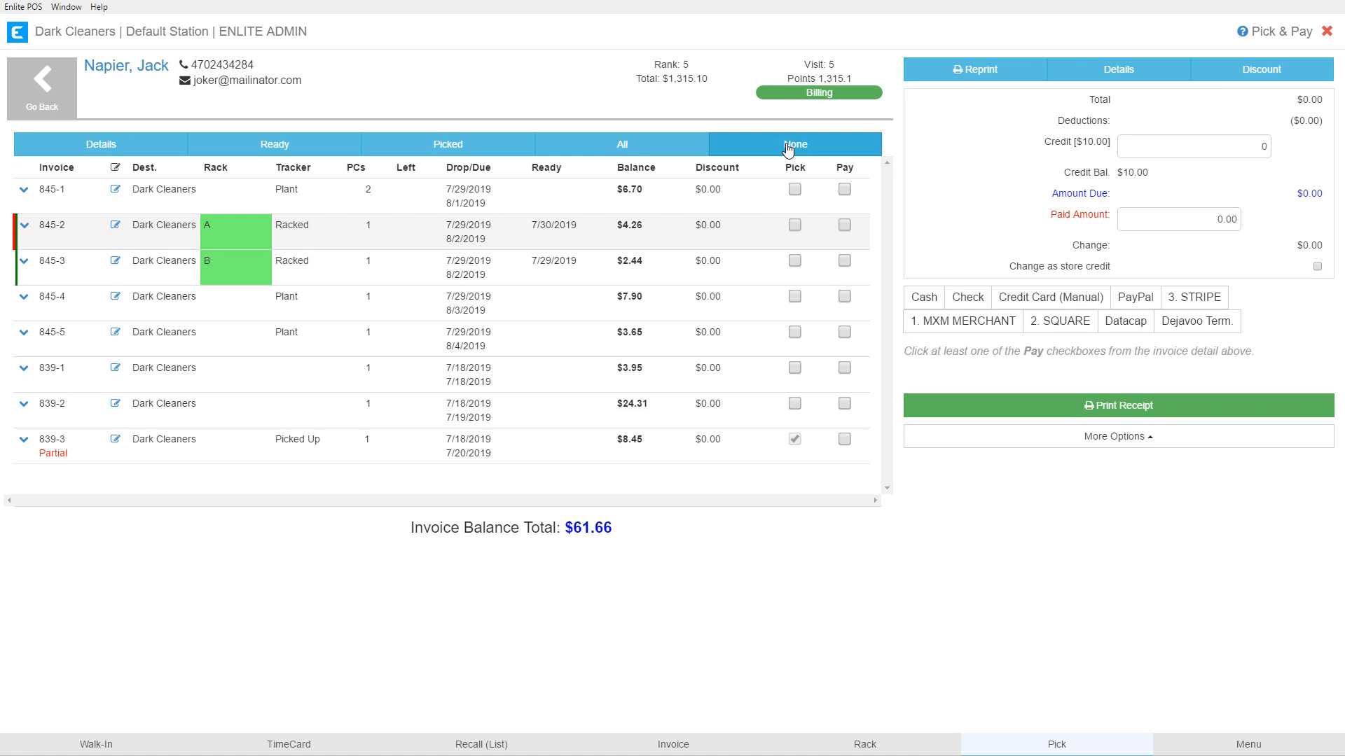
pyautogui.click(258, 146)
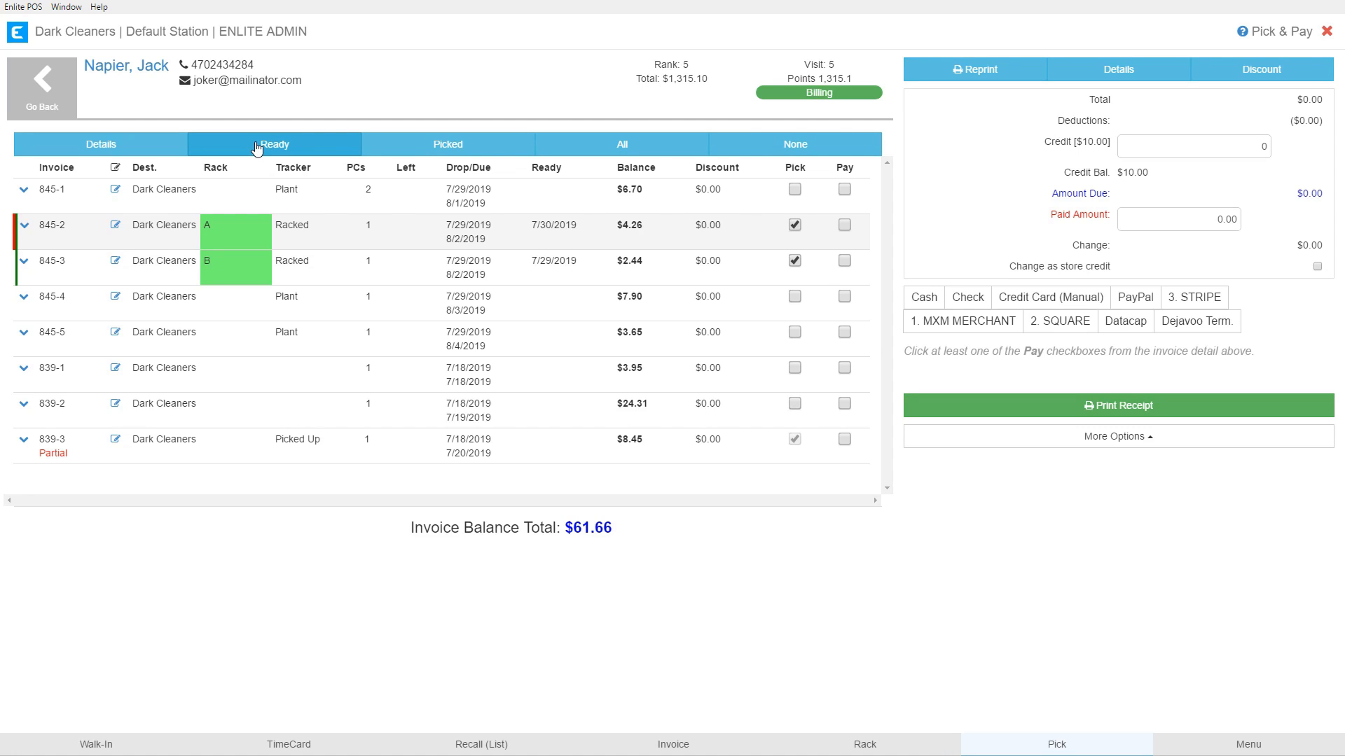
pyautogui.moveTo(531, 225); pyautogui.dragTo(572, 225)
pyautogui.click(541, 255)
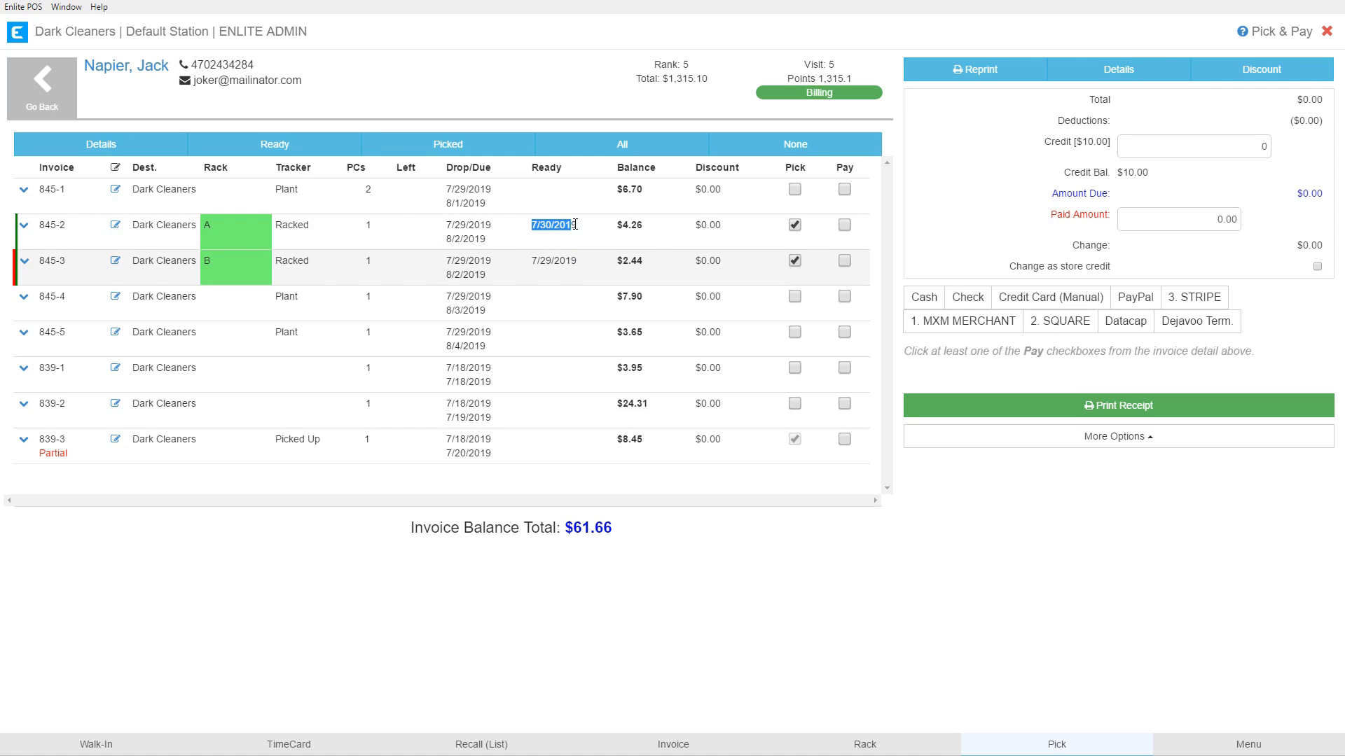
pyautogui.click(543, 261)
pyautogui.click(282, 146)
pyautogui.click(769, 149)
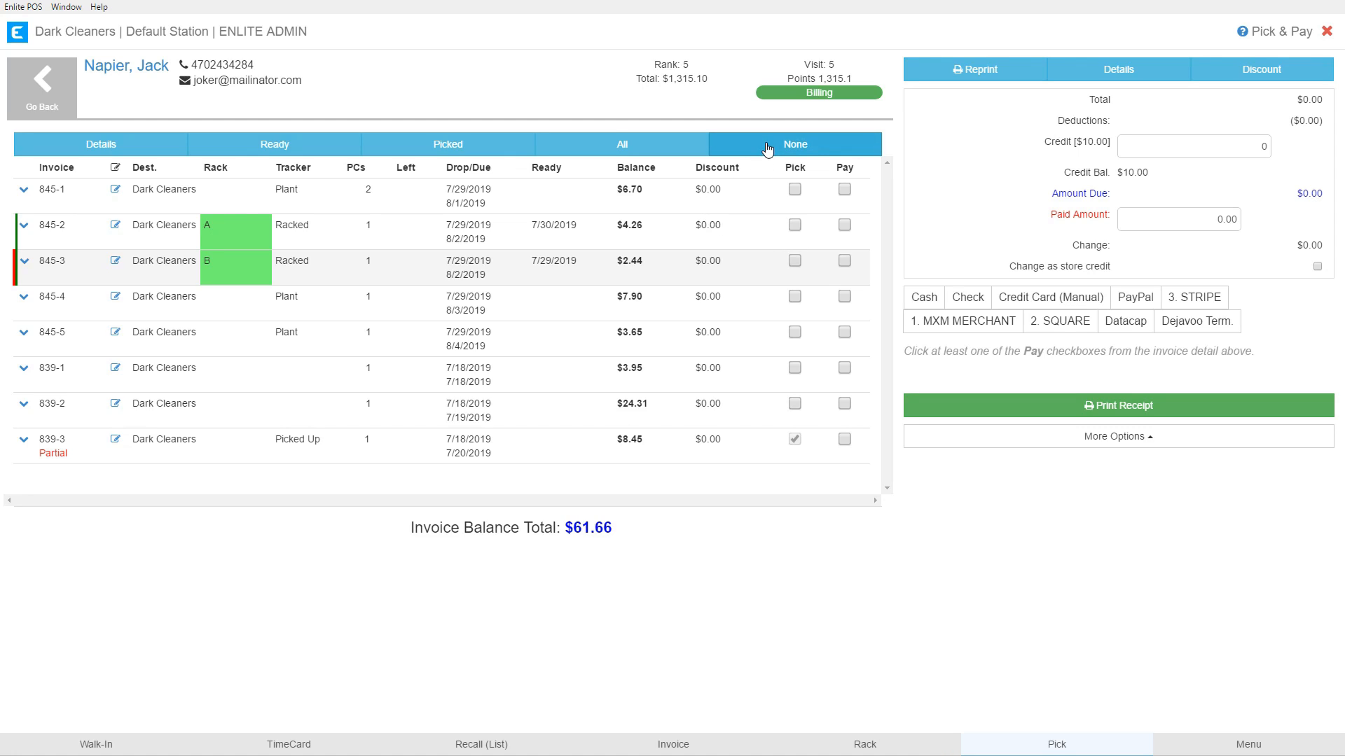
pyautogui.click(160, 203)
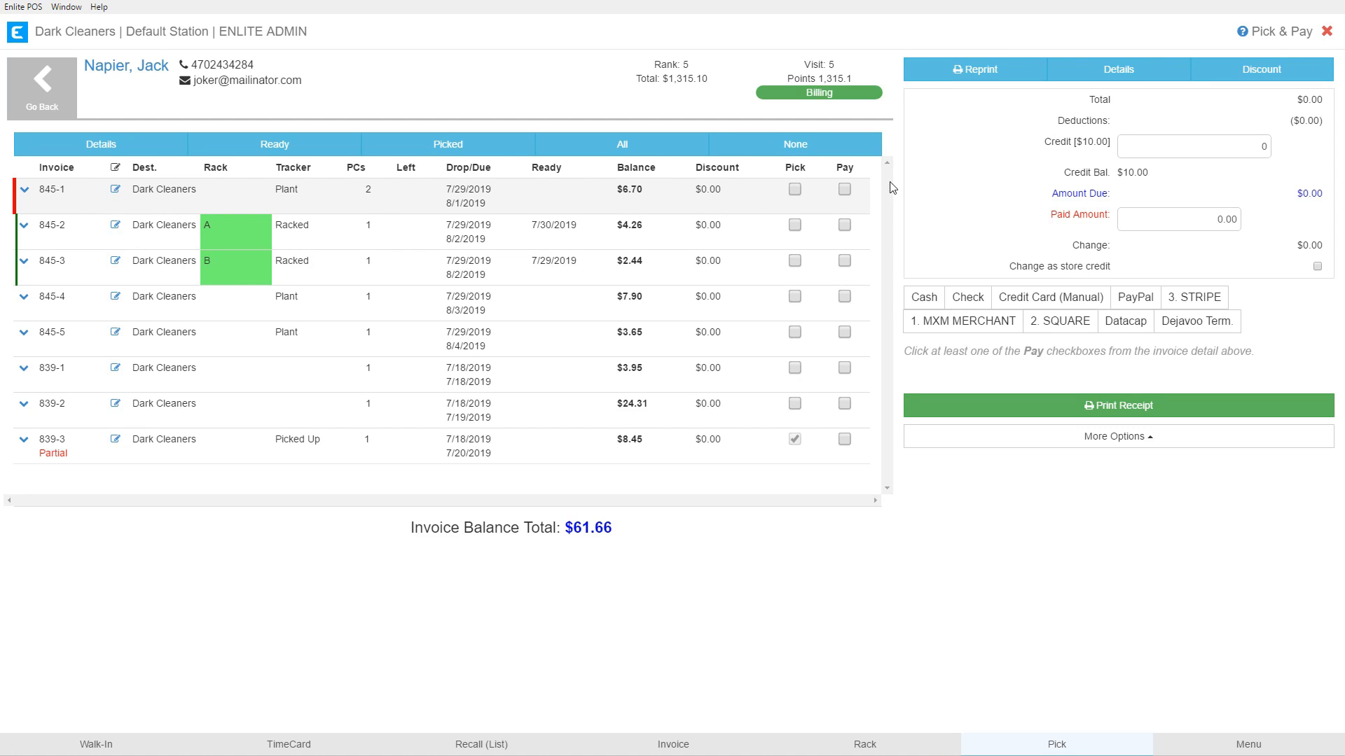
pyautogui.click(977, 75)
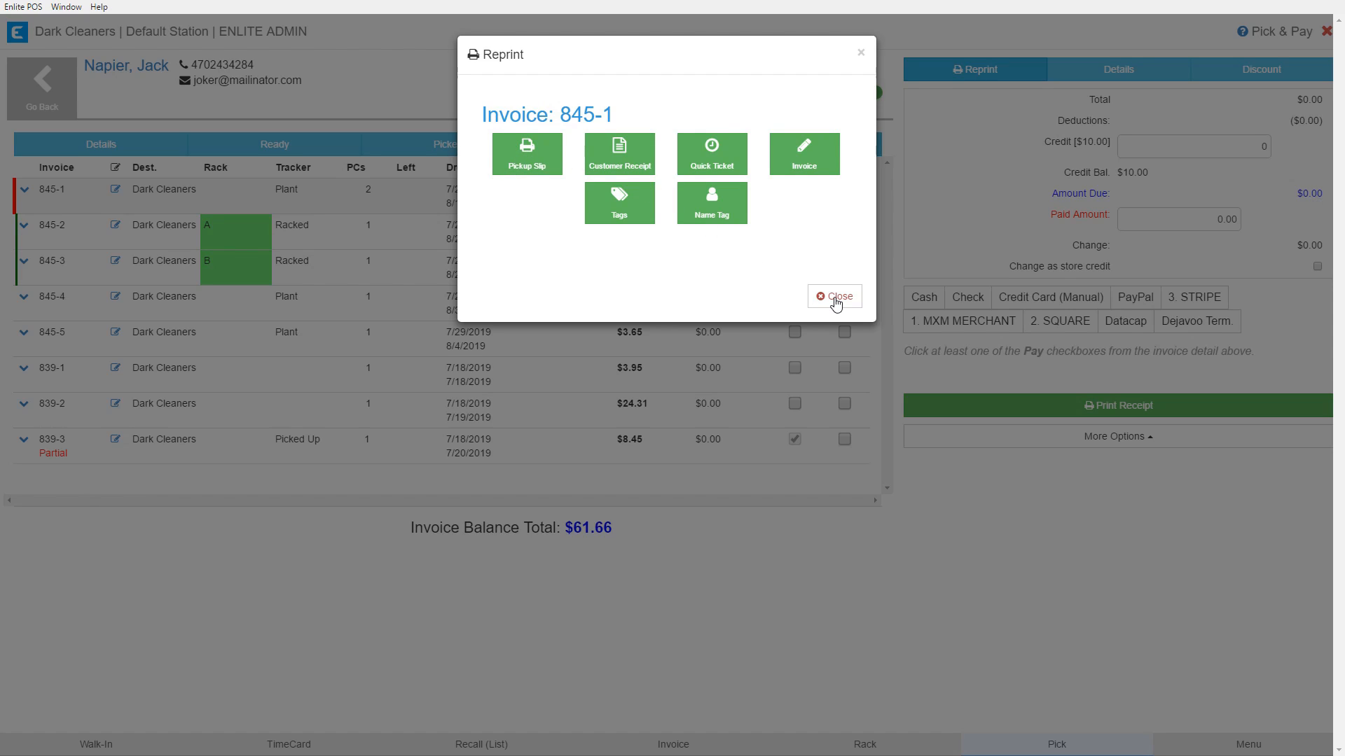
pyautogui.click(835, 301)
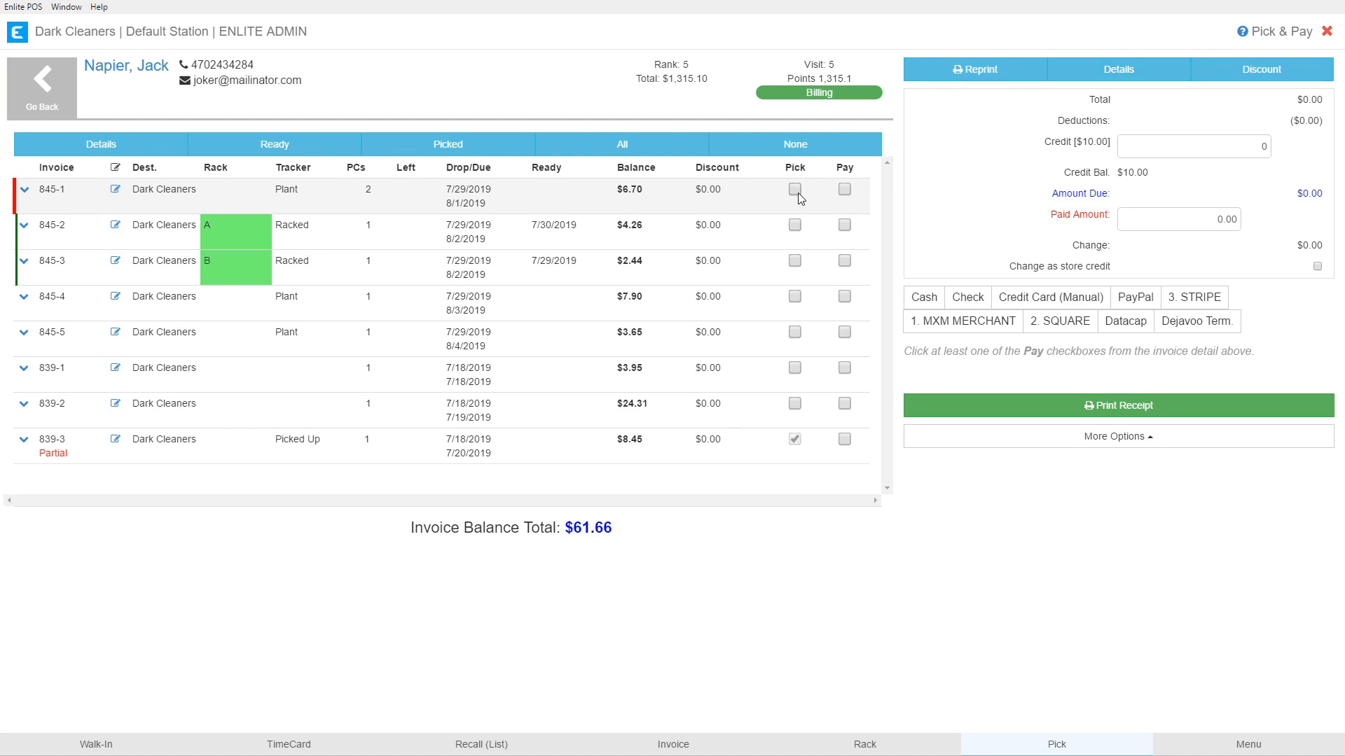
# Mark invoices 845-1, 845-2 and 845-3 for payment.
pyautogui.click(844, 189)
pyautogui.click(844, 225)
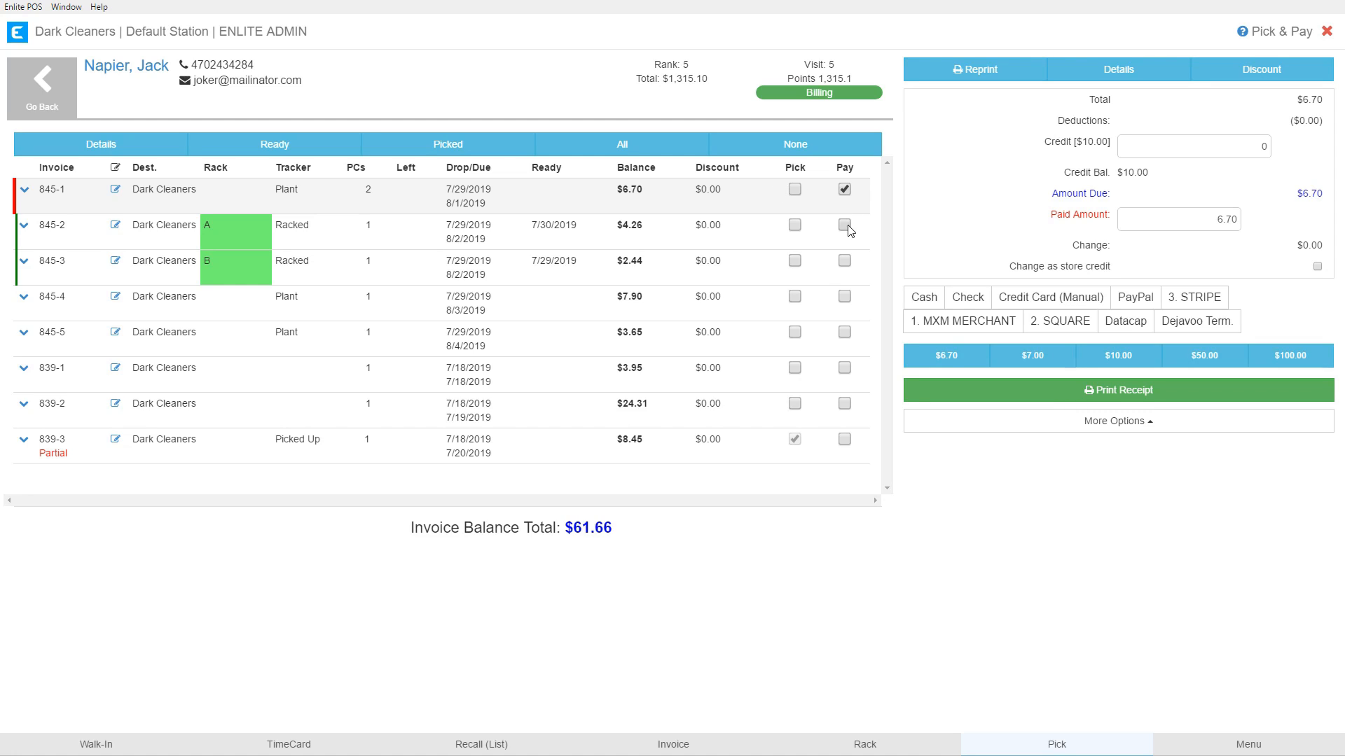
pyautogui.click(844, 261)
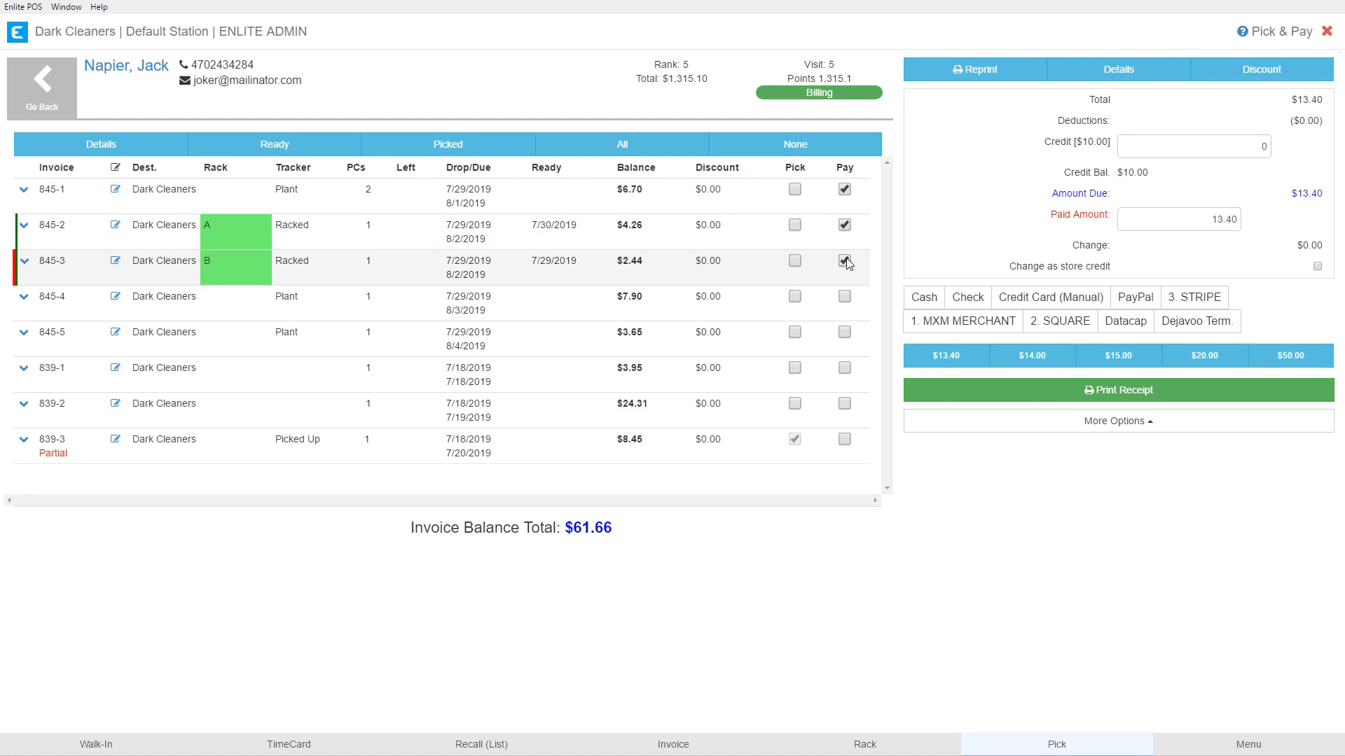
# Review Charge Details for the selected invoices, highlighting Items $11.00 and the Total Due.
pyautogui.click(1115, 72)
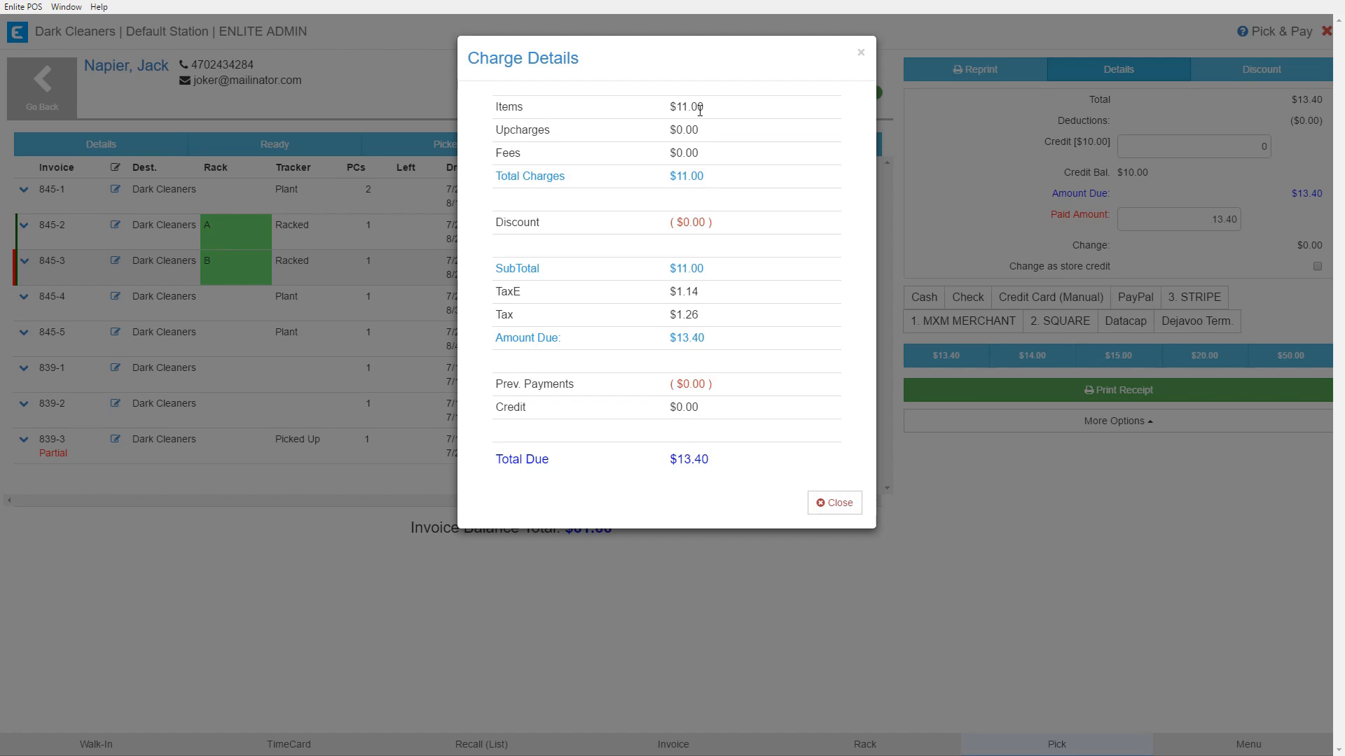
pyautogui.moveTo(643, 104); pyautogui.dragTo(770, 110)
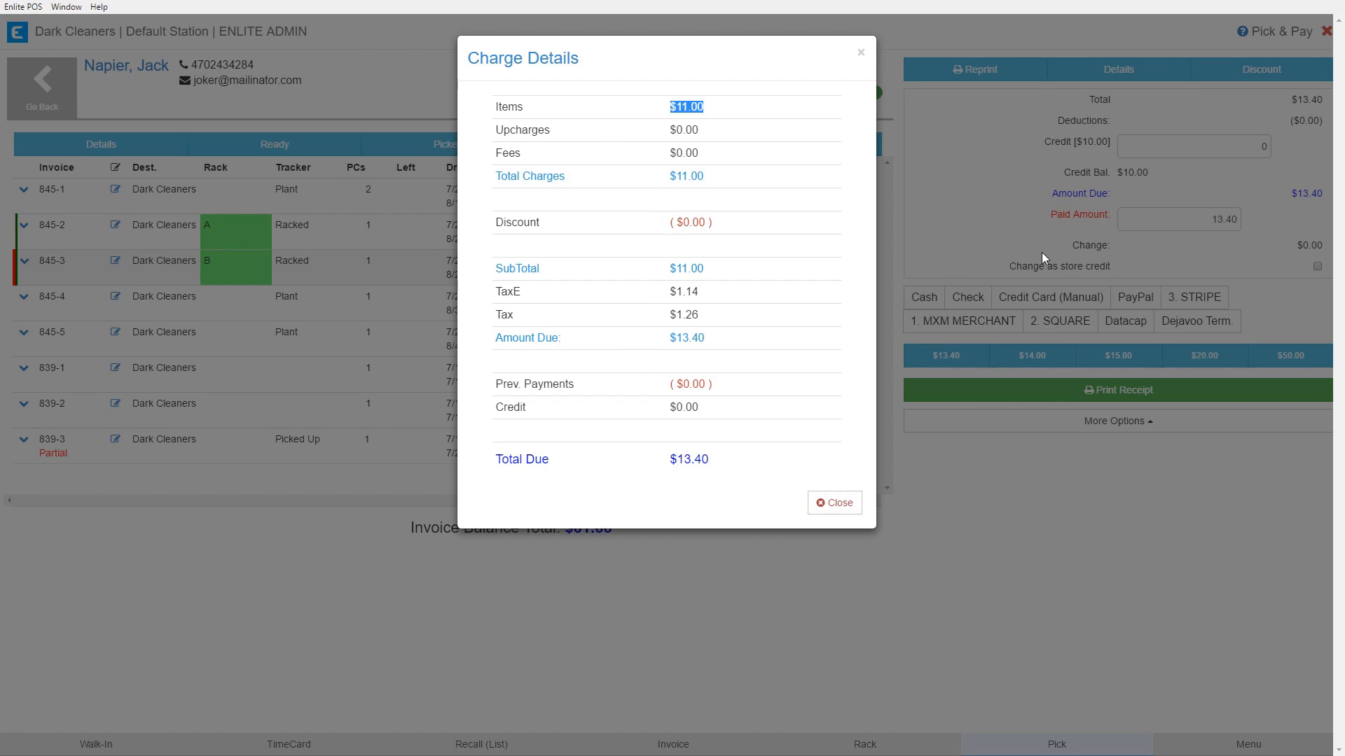
pyautogui.click(700, 458)
pyautogui.moveTo(700, 458); pyautogui.dragTo(710, 459)
pyautogui.click(837, 505)
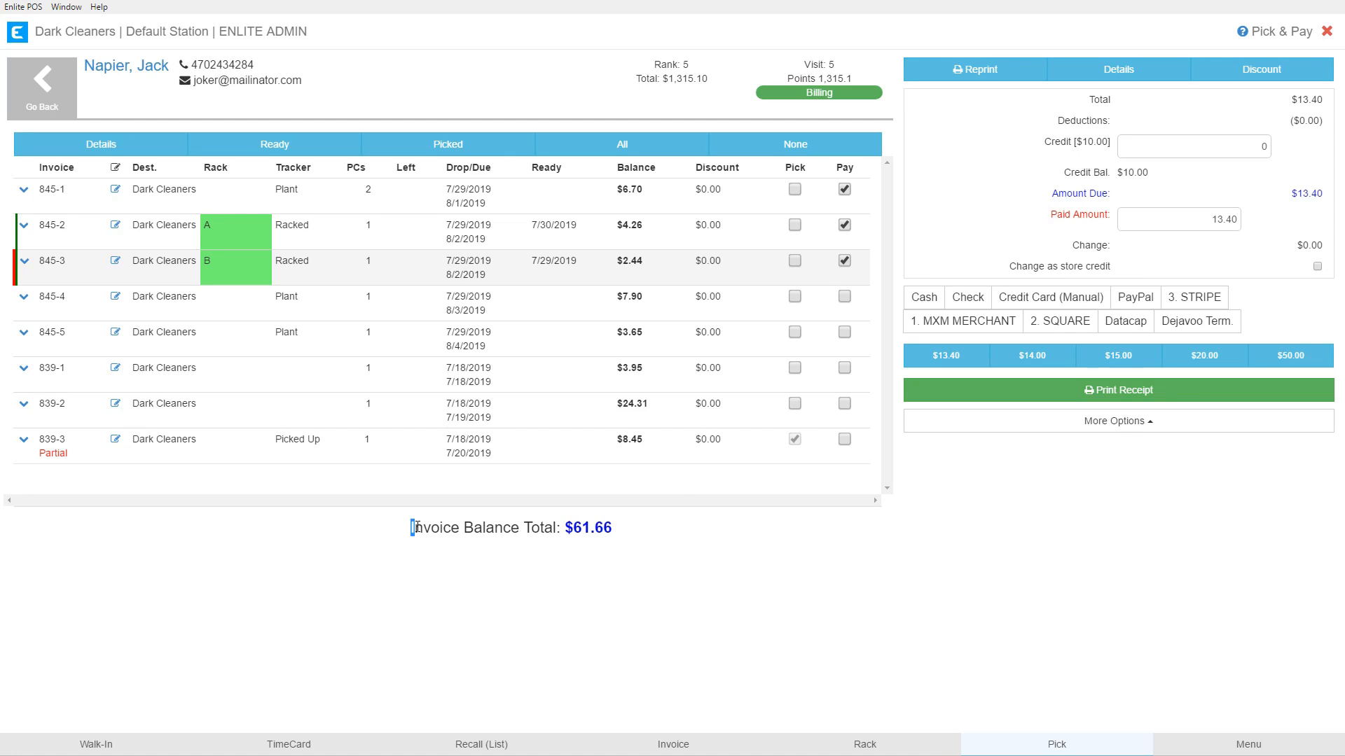
# Clear all pay marks so amount due returns to $0.00, leaving the $61.66 balance total.
pyautogui.moveTo(409, 528); pyautogui.dragTo(620, 530)
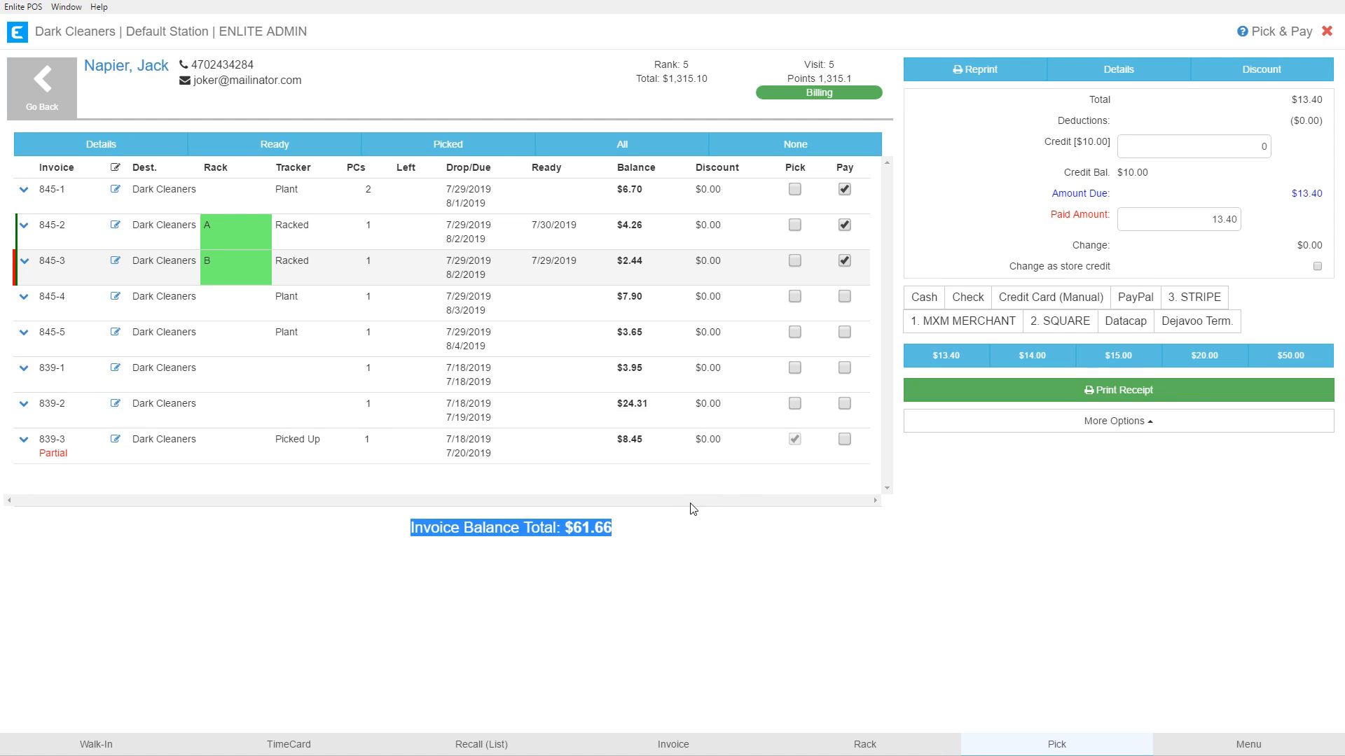
pyautogui.click(801, 148)
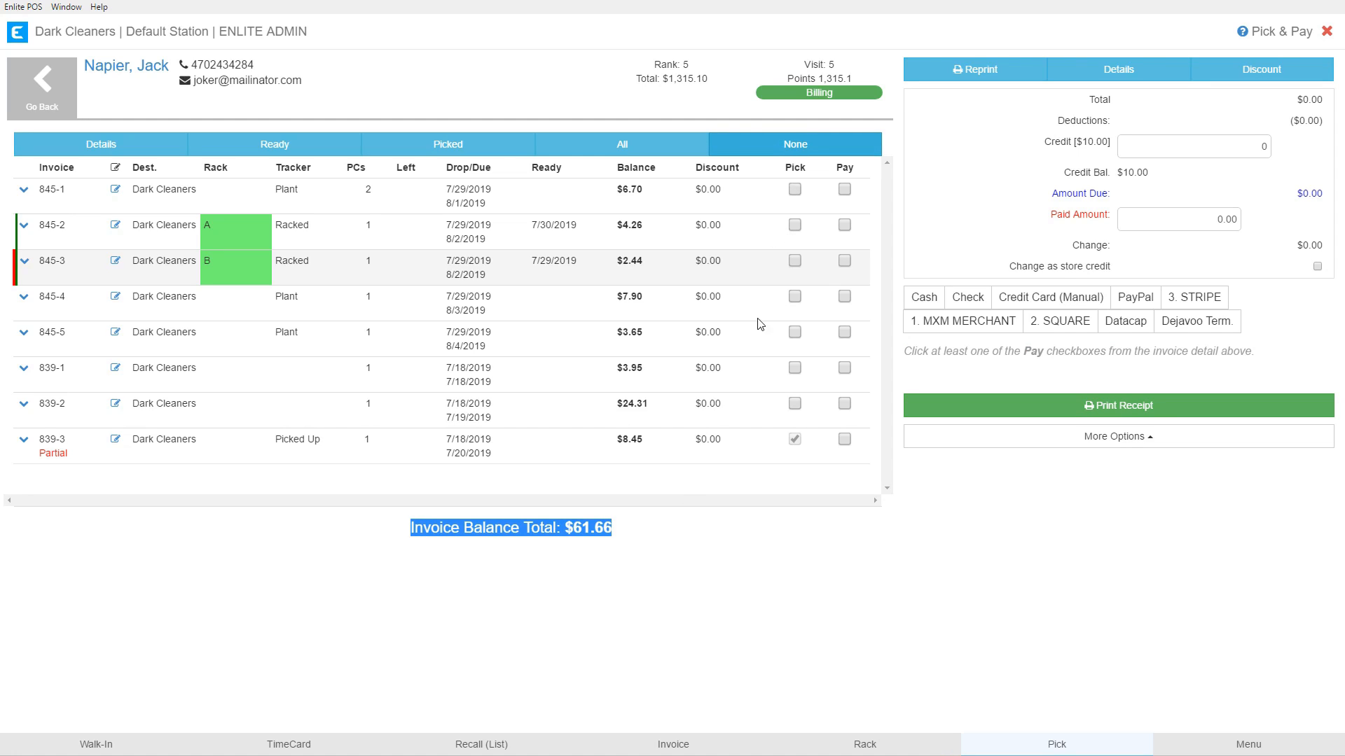
pyautogui.click(678, 541)
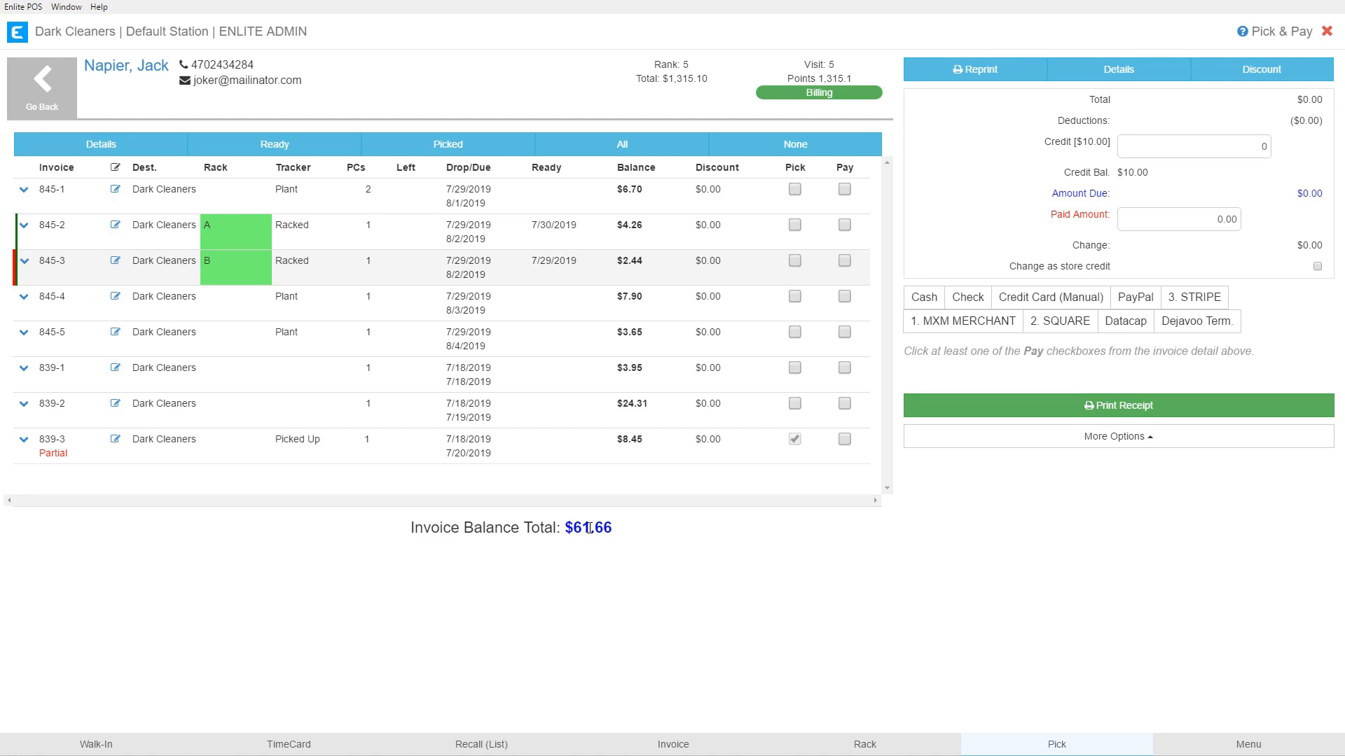
pyautogui.click(794, 189)
pyautogui.click(794, 225)
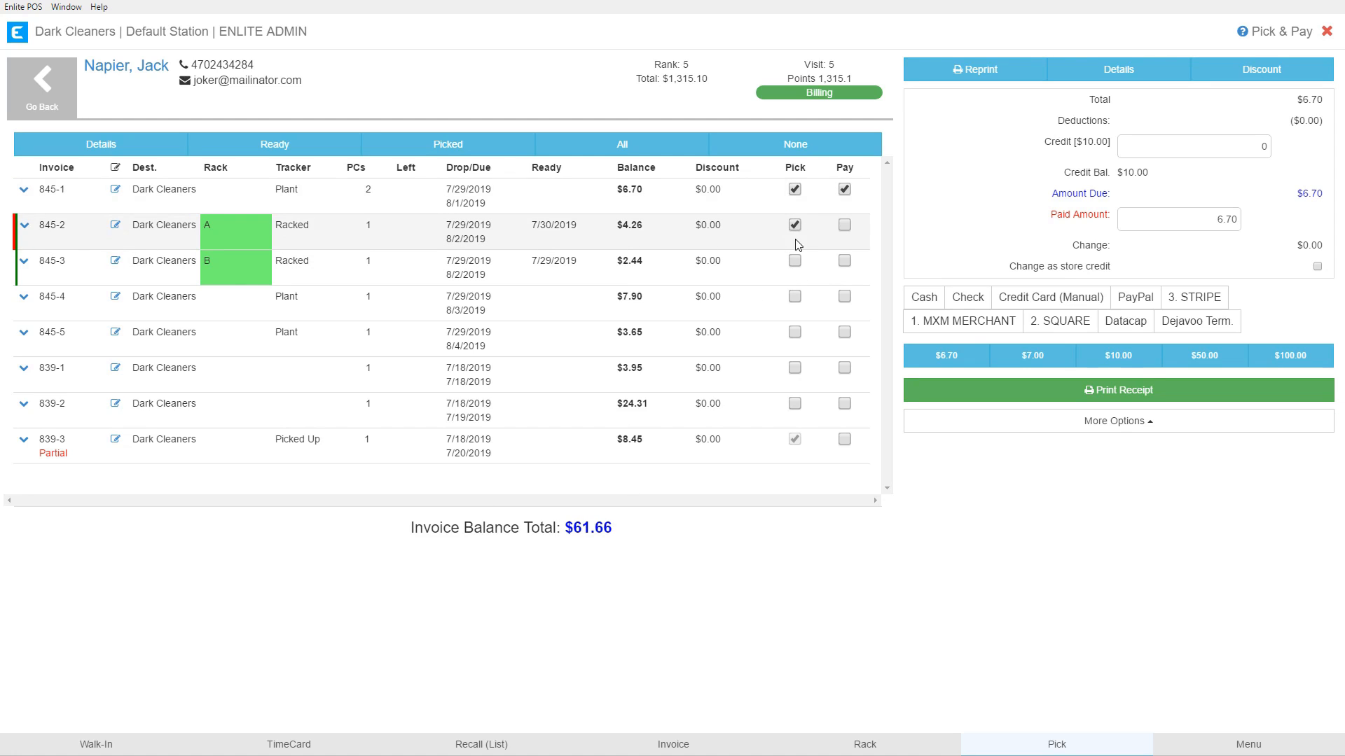
pyautogui.click(844, 225)
pyautogui.click(795, 147)
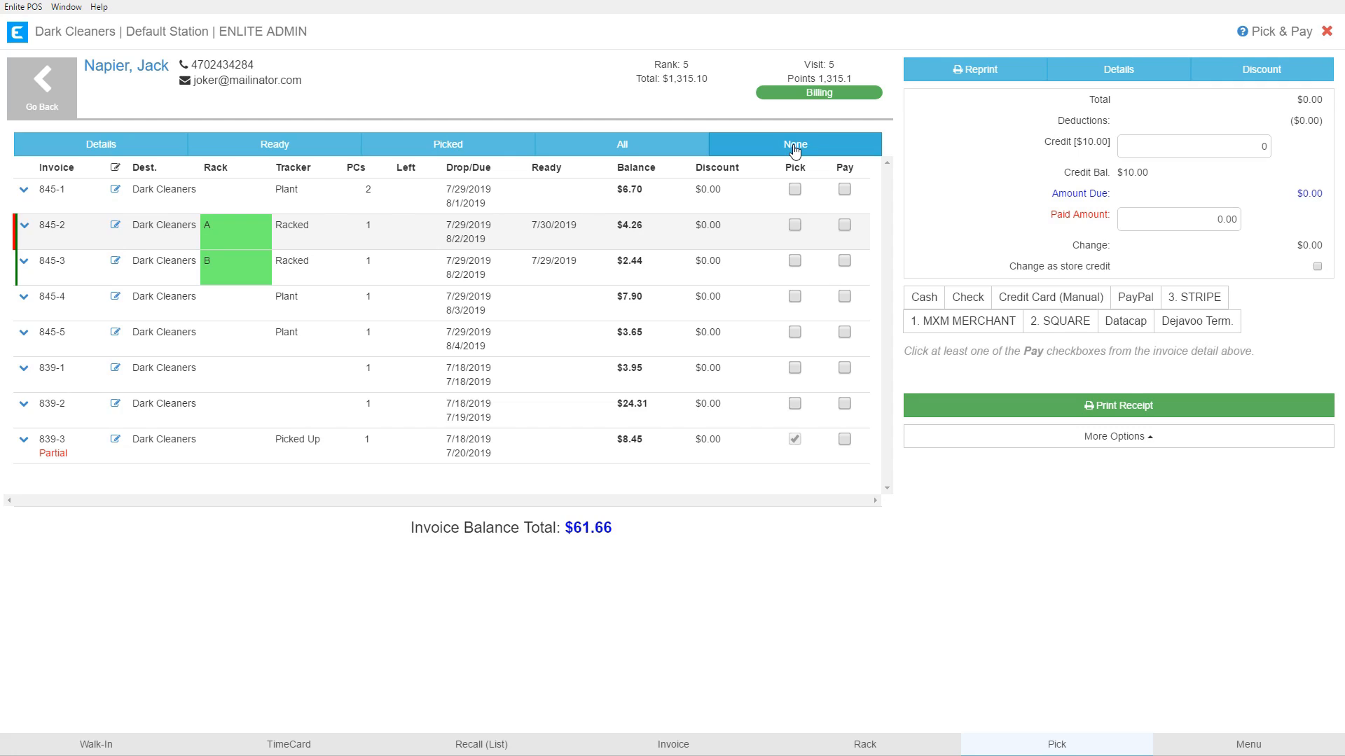